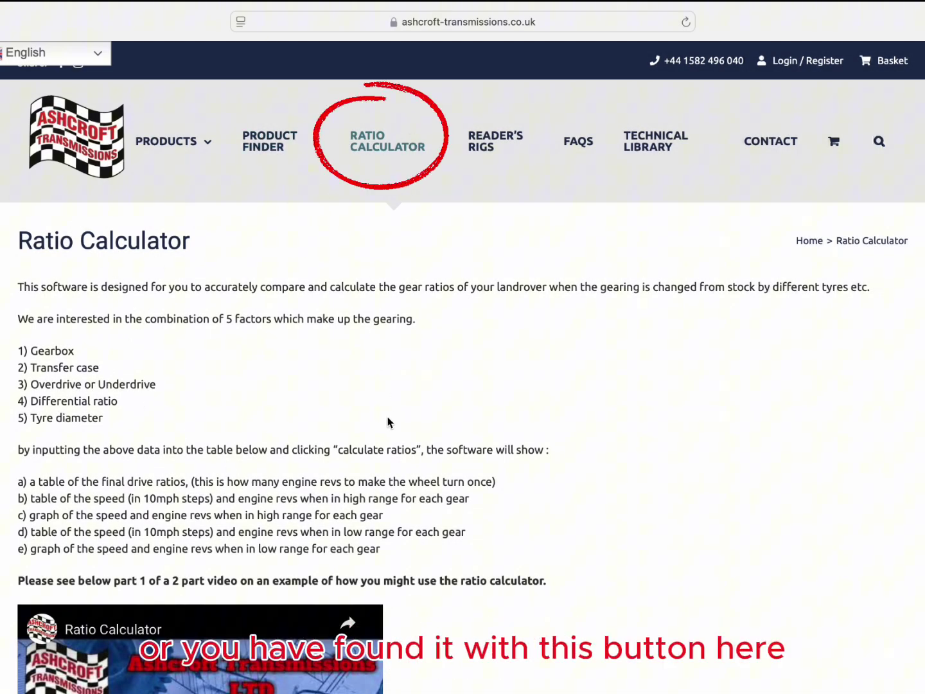
Choose the R 380 5-speed gearbox with the 68A - Def TD5 variant.
scroll(425, 447, "down", 10)
scroll(425, 447, "down", 3)
scroll(425, 447, "down", 7)
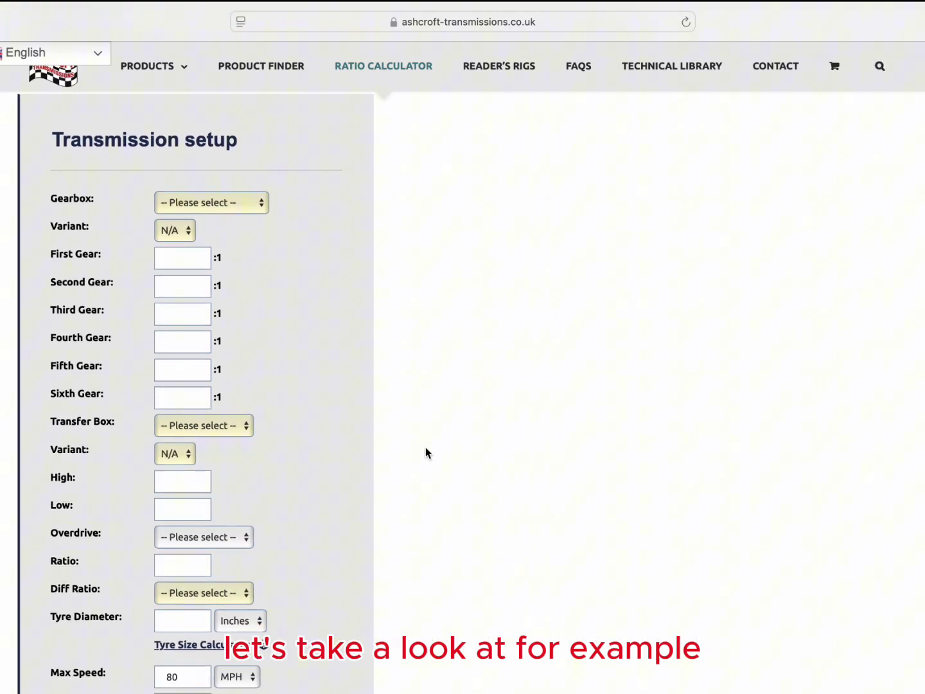
scroll(424, 448, "down", 1)
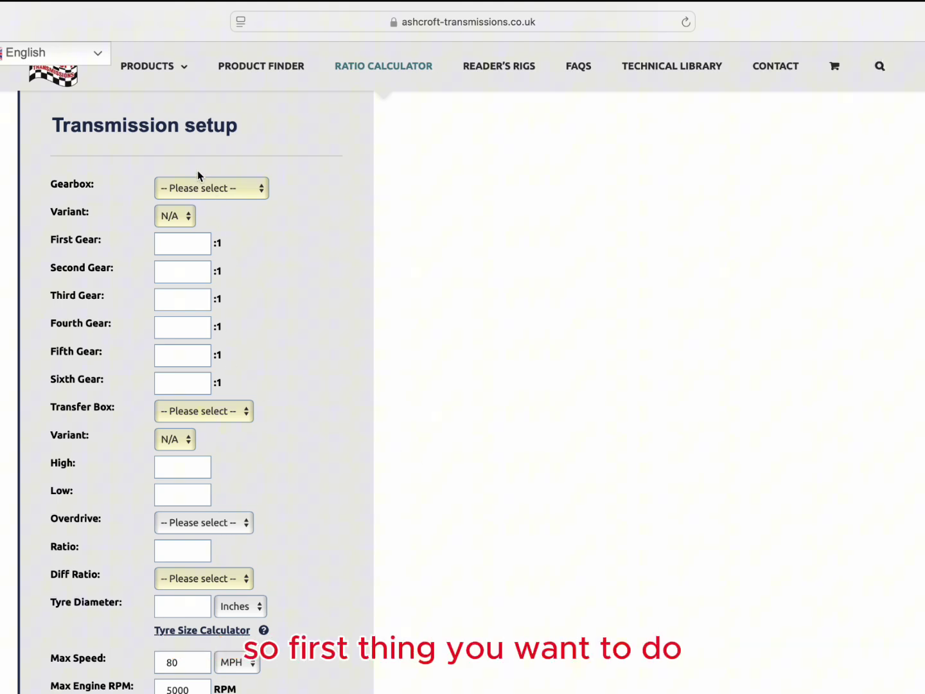
left_click(264, 190)
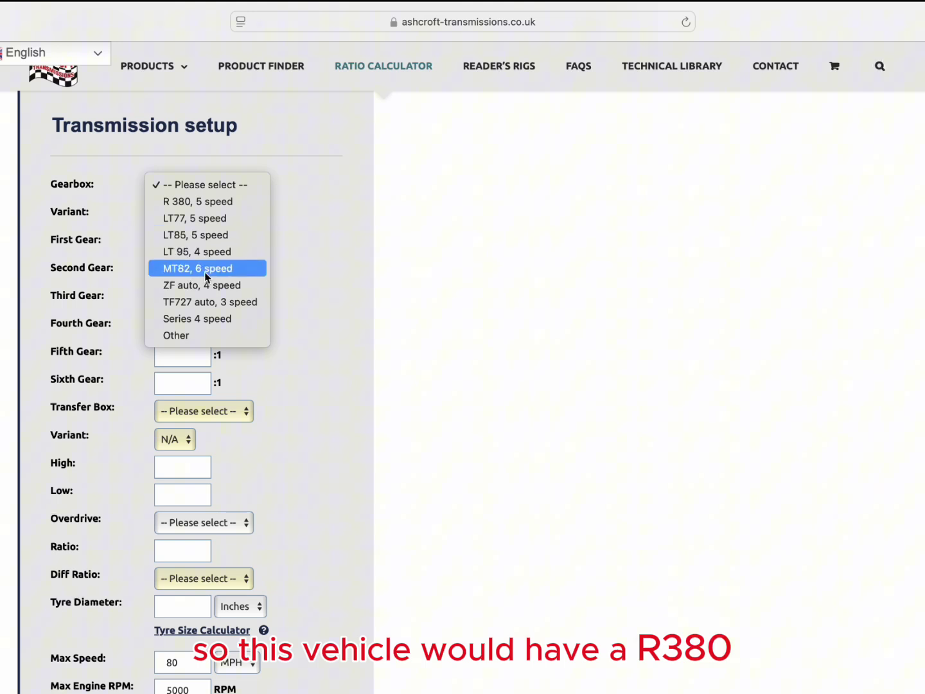
left_click(235, 204)
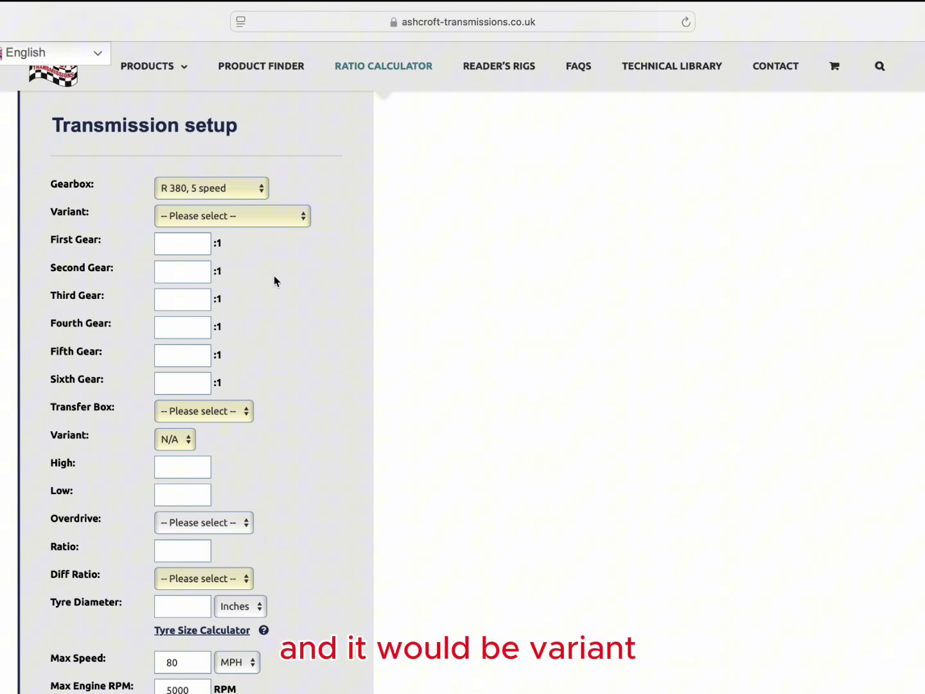
left_click(304, 221)
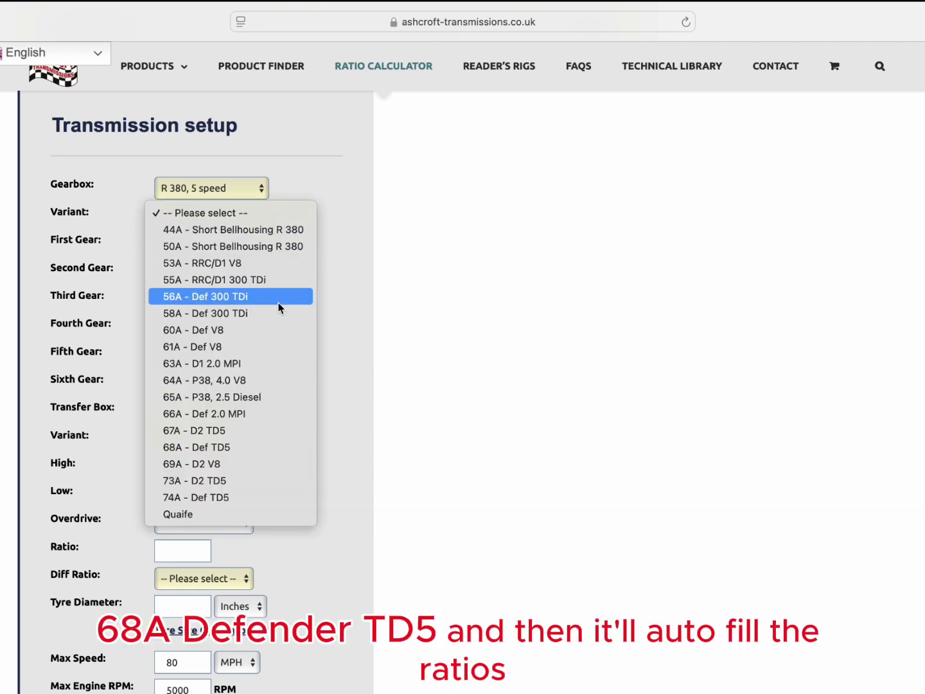
left_click(234, 451)
Set the LT230 transfer box to variant 43D - 1.410 - Def TD5 and the diff ratio to 3.54.
left_click(246, 411)
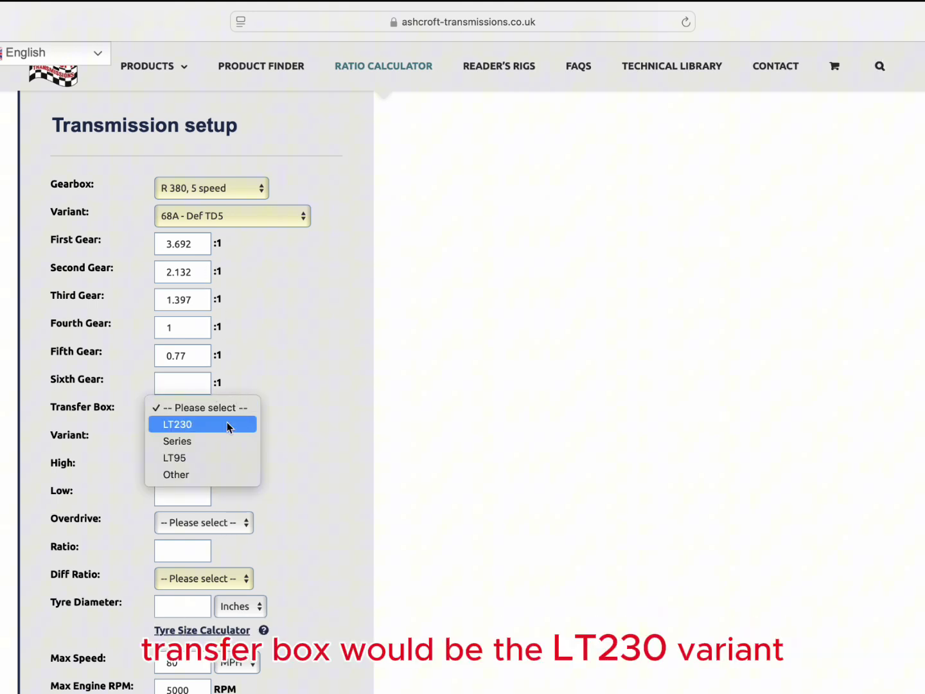
left_click(228, 425)
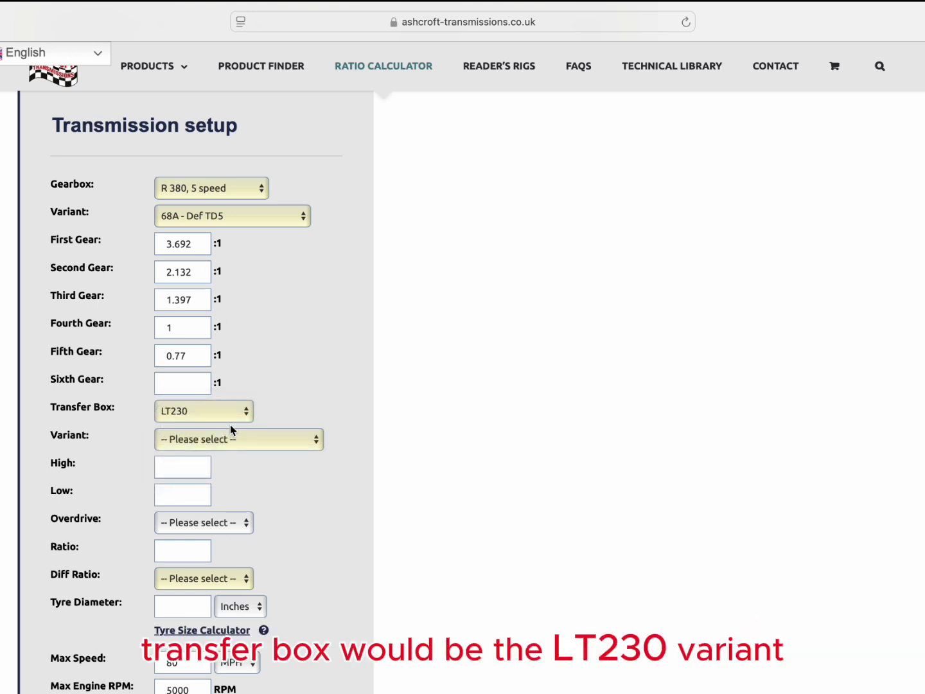
left_click(315, 443)
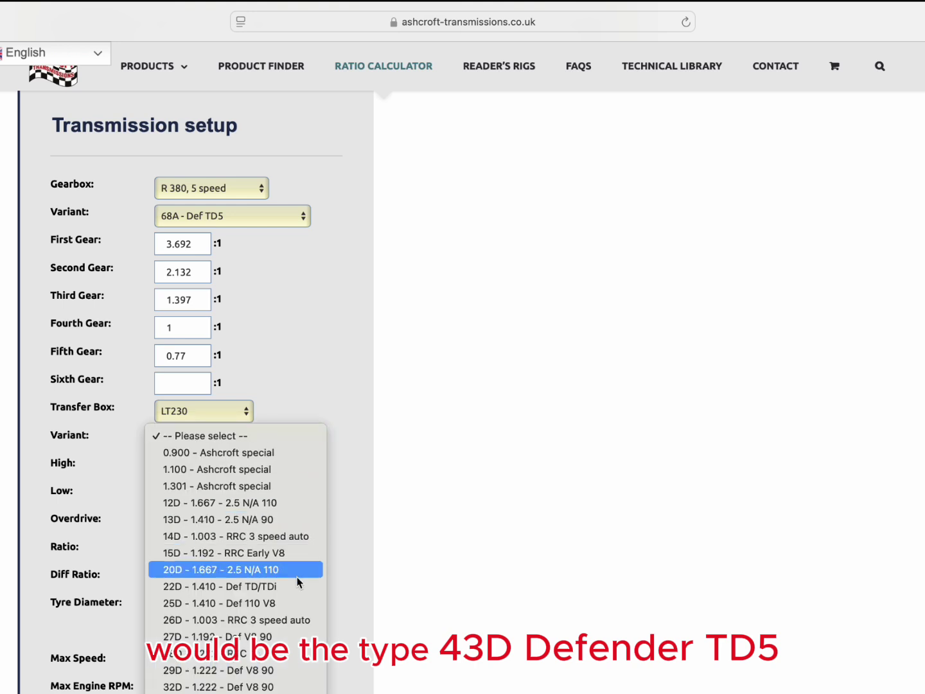
scroll(297, 581, "down", 4)
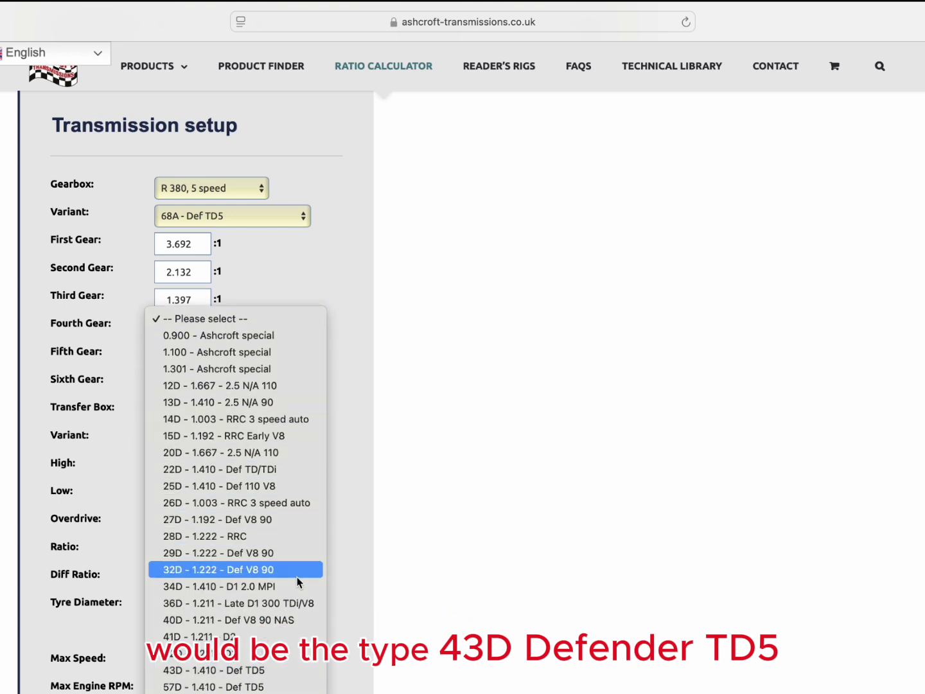
left_click(293, 672)
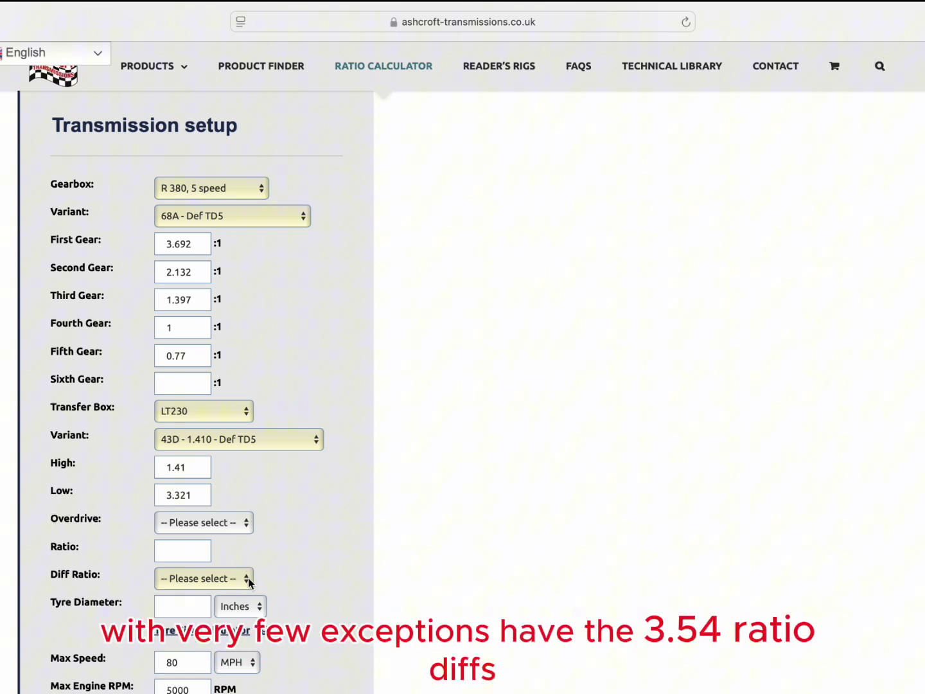
left_click(248, 577)
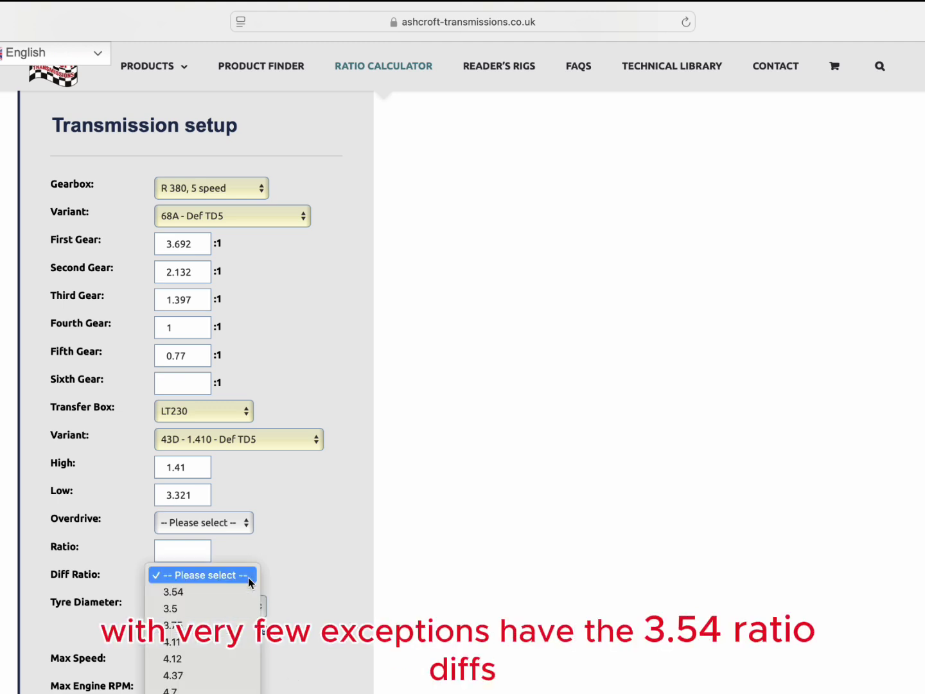
left_click(228, 592)
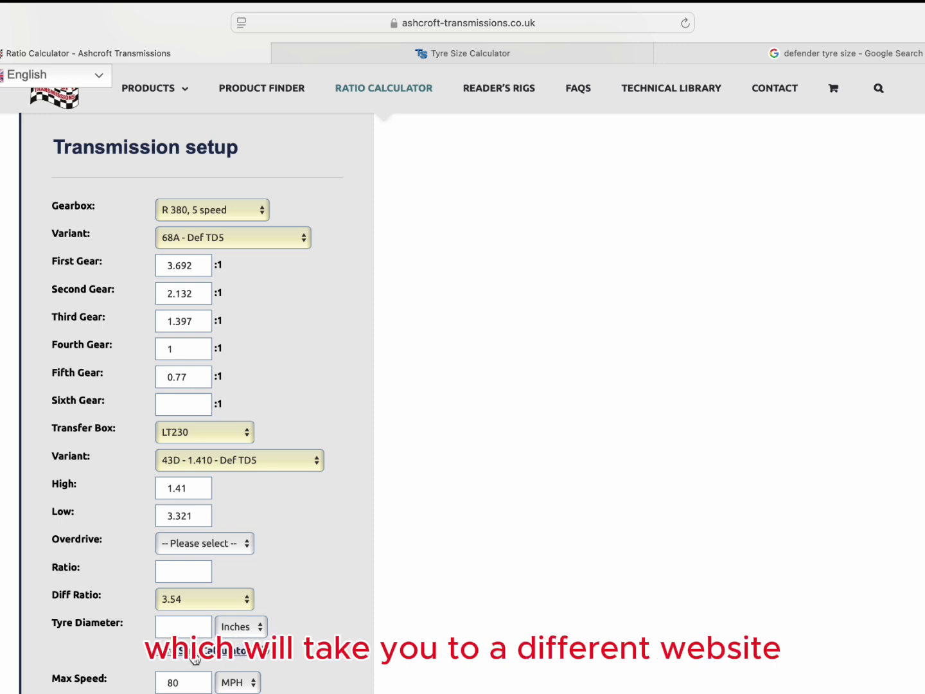
Calculate 235/85 R16 tyre dimensions on TireSize.com and dismiss the cookie notice.
left_click(326, 52)
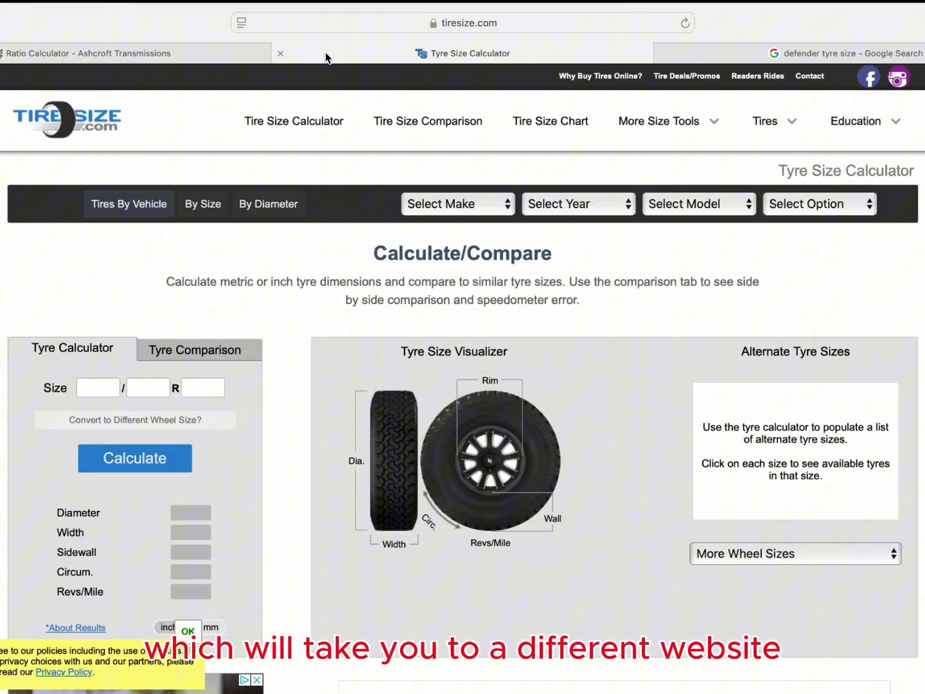
left_click(102, 387)
type("235")
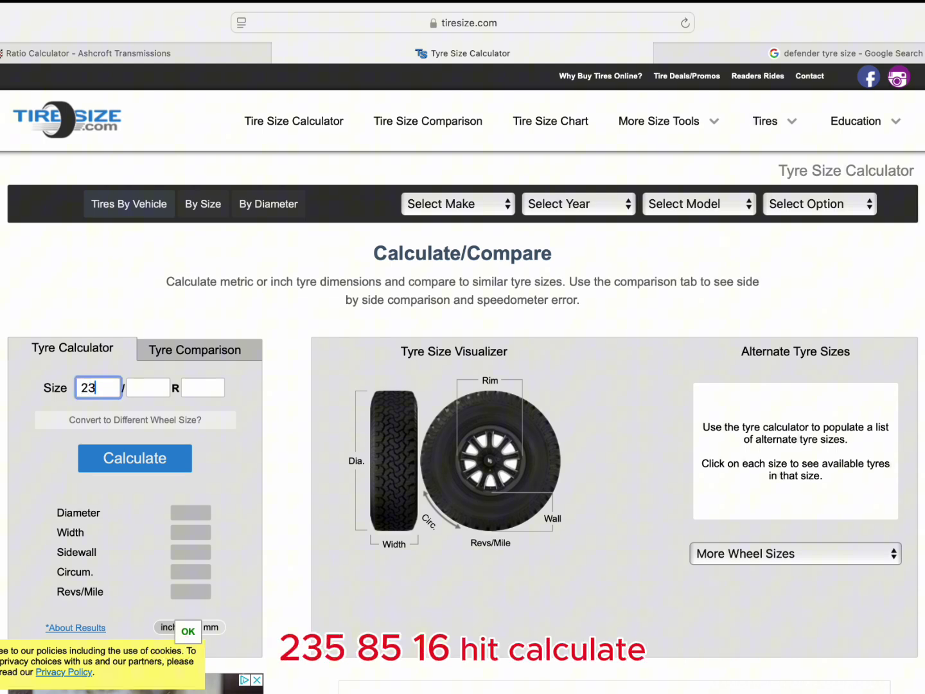
left_click(146, 389)
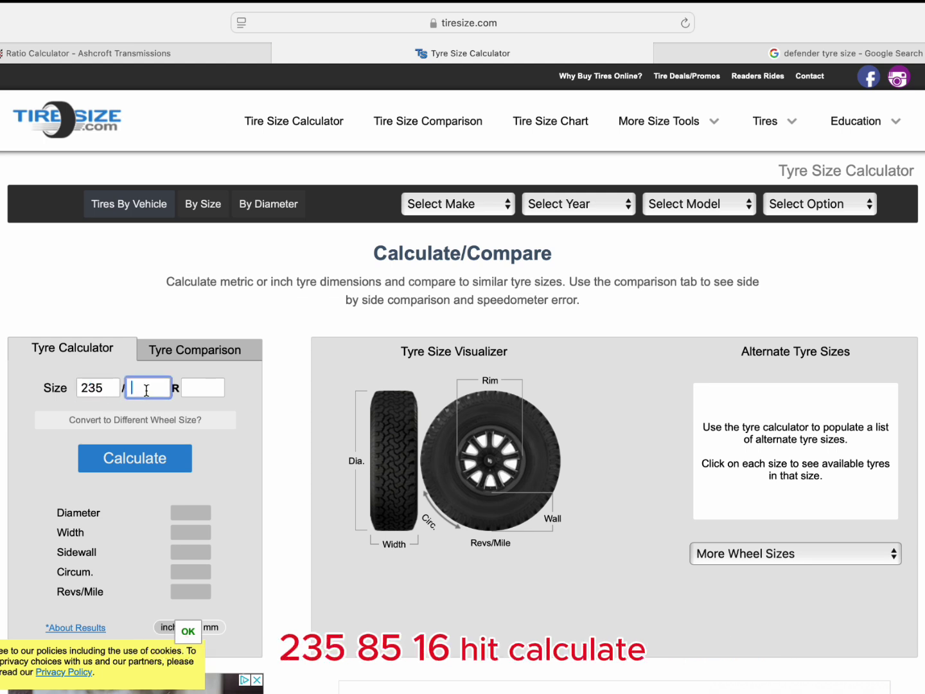
type("85")
left_click(196, 387)
type("16")
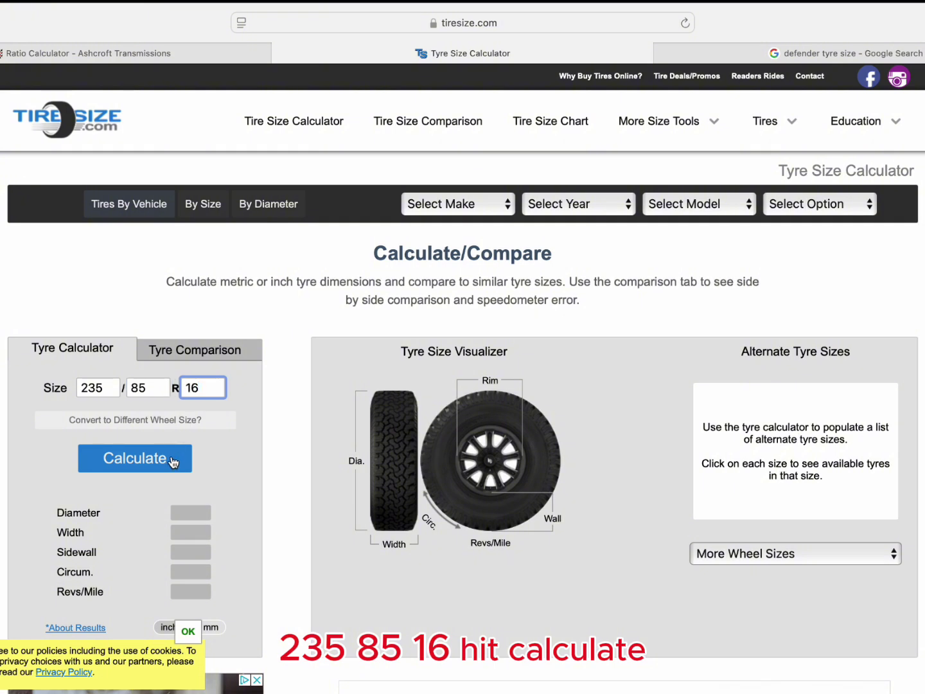
left_click(171, 460)
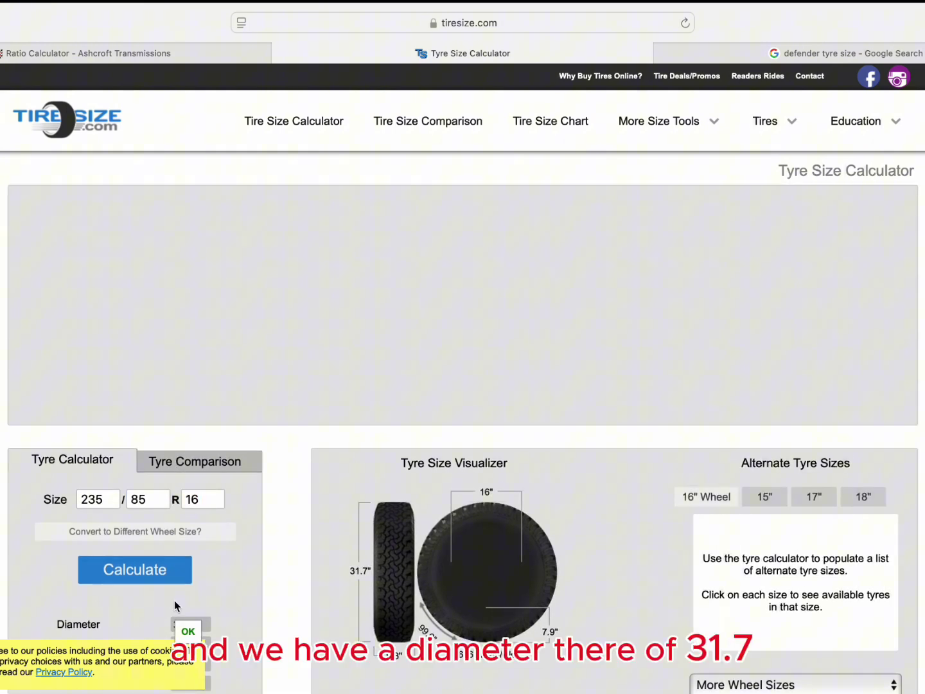
left_click(187, 634)
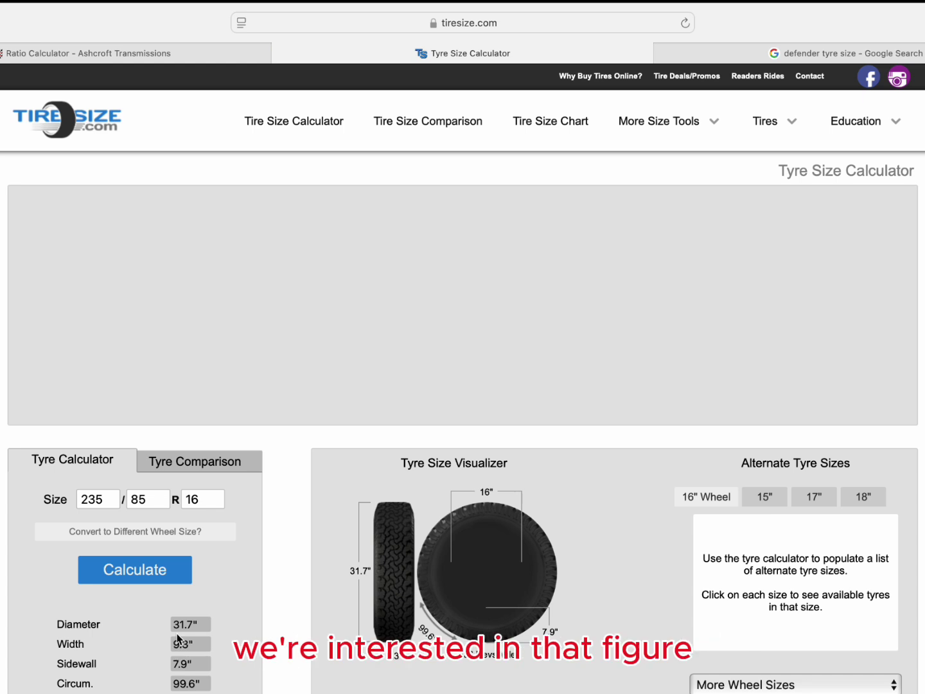
Enter a 31.7-inch tyre diameter and calculate the ratio and high-range RPM tables.
left_click(209, 52)
type("31.7")
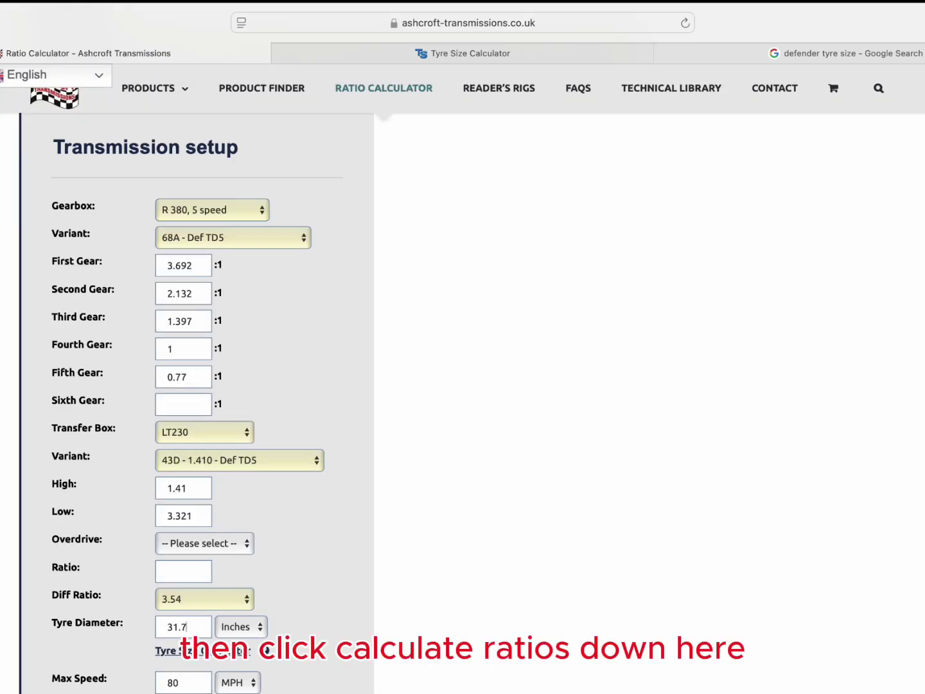
scroll(197, 643, "down", 3)
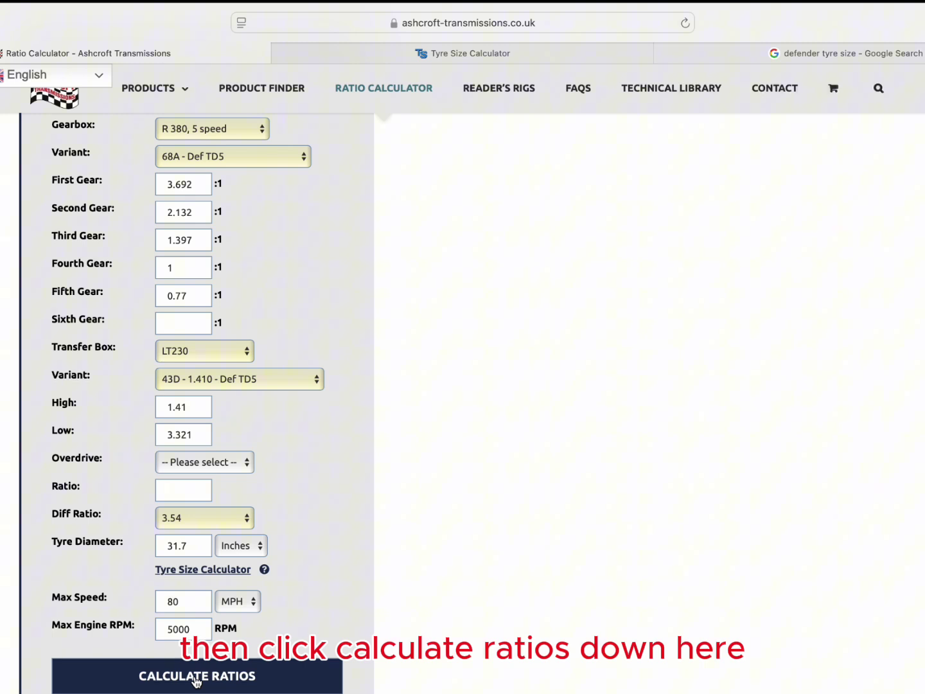
left_click(196, 678)
scroll(624, 466, "down", 3)
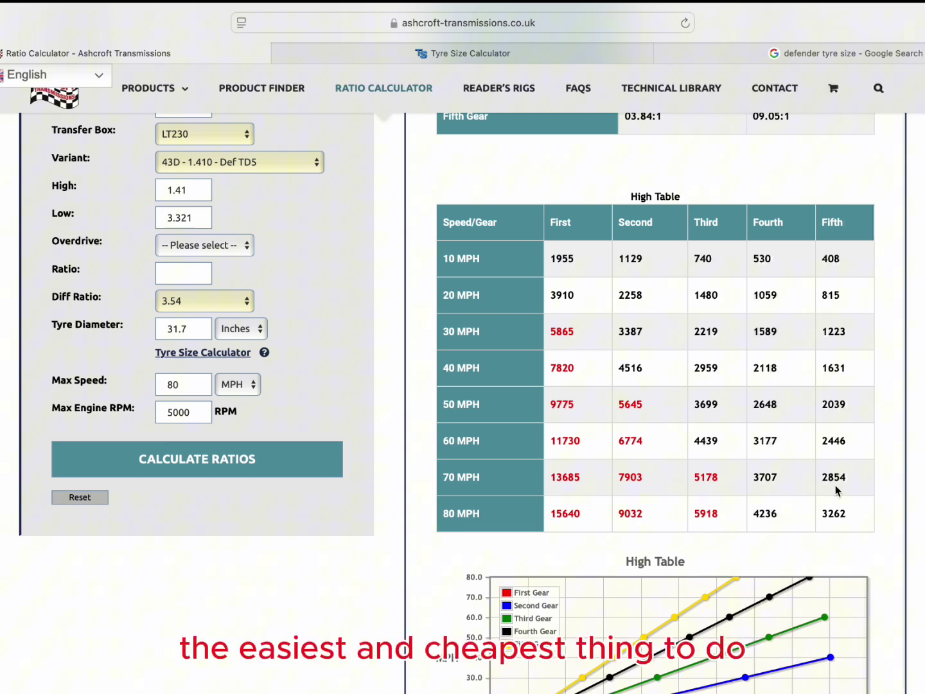
scroll(289, 230, "up", 1)
scroll(290, 229, "up", 2)
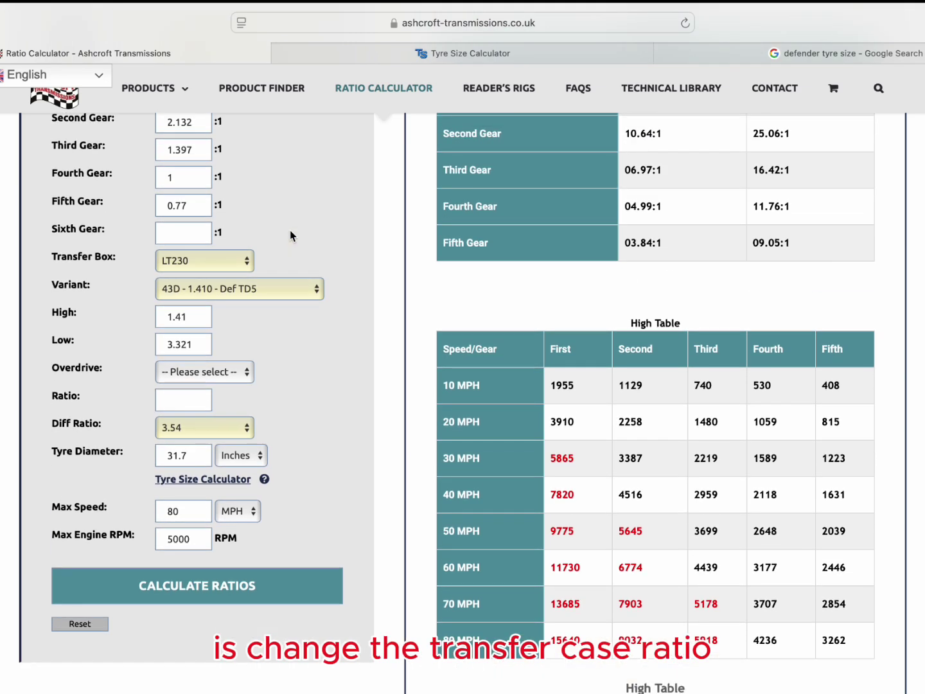
left_click(320, 292)
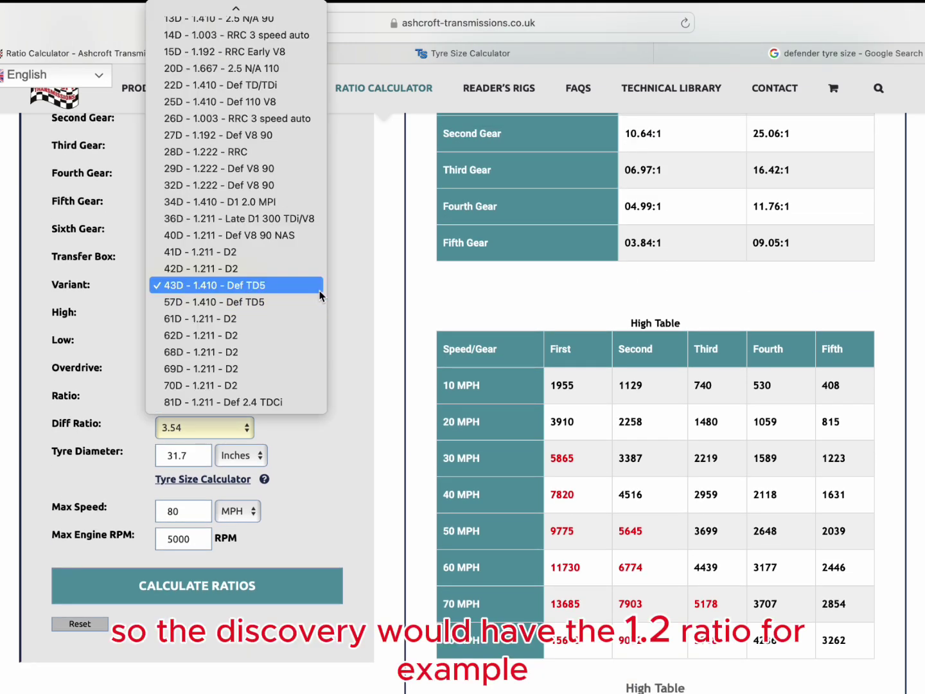
left_click(246, 152)
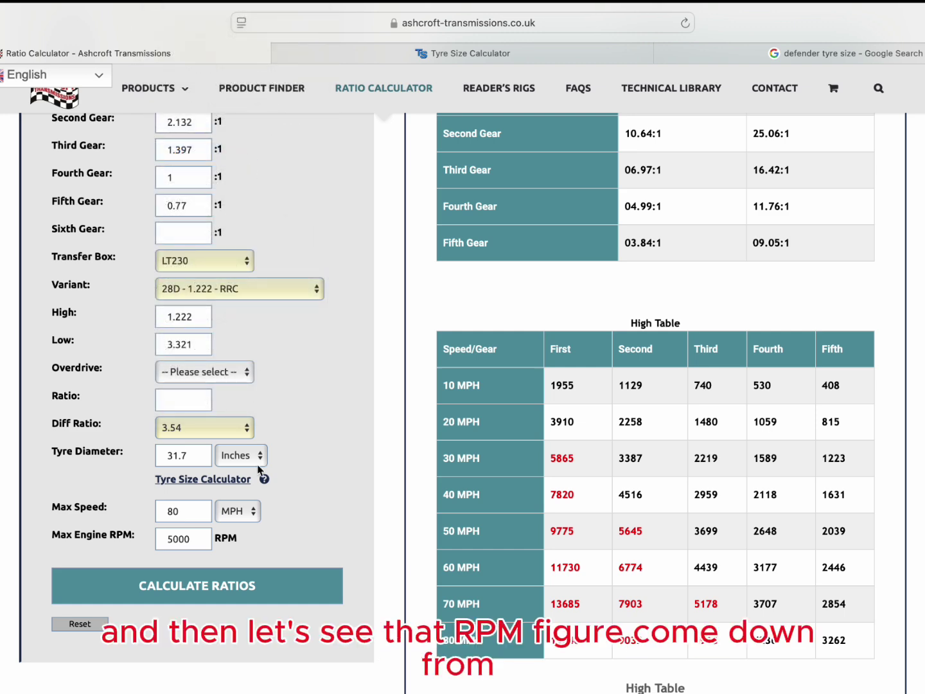
left_click(289, 595)
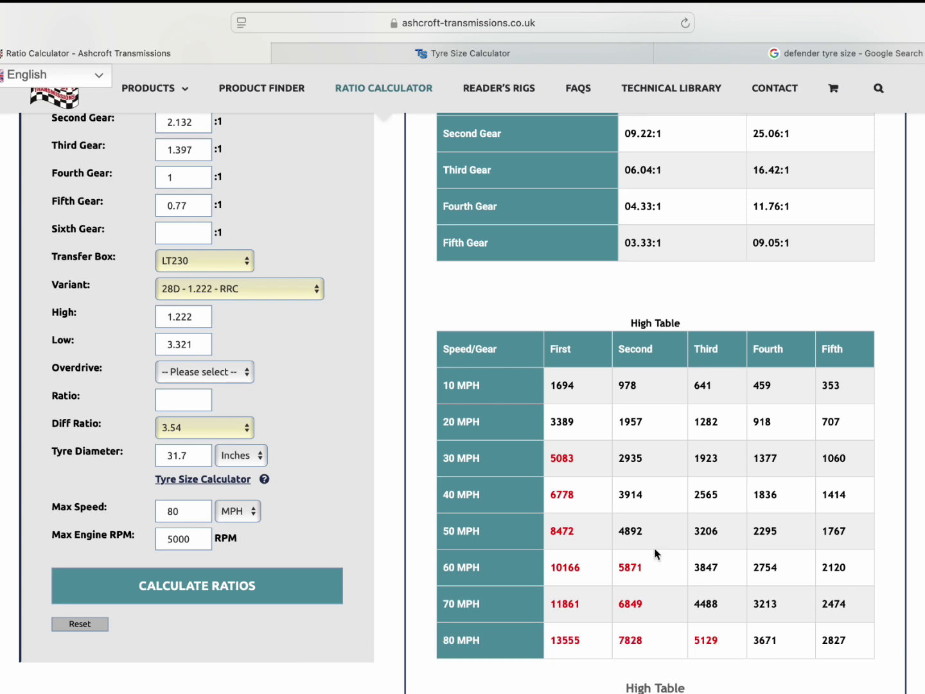
scroll(373, 402, "up", 2)
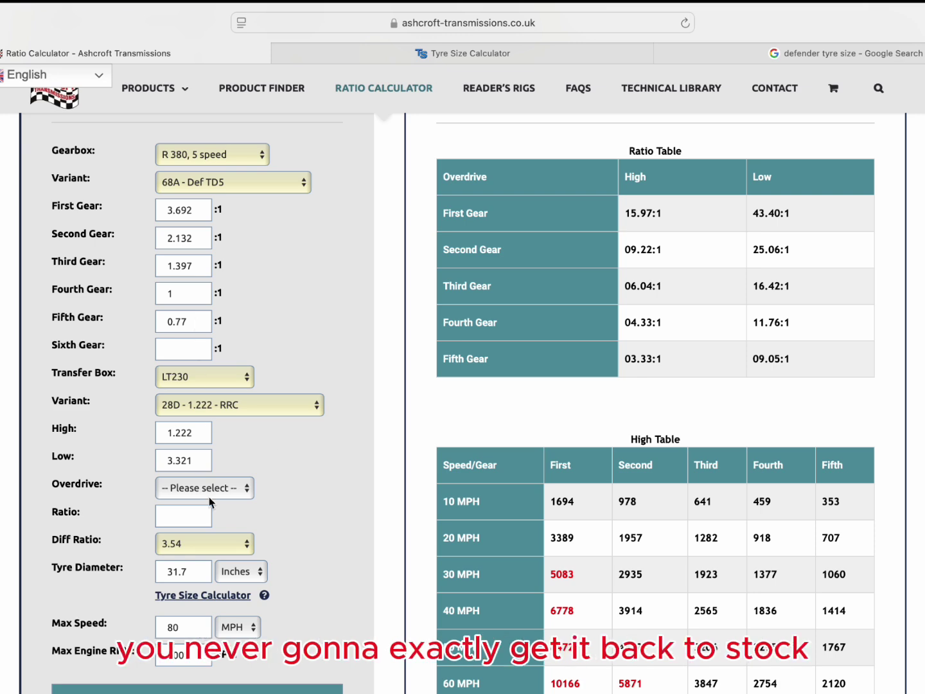
scroll(211, 500, "down", 2)
scroll(210, 501, "up", 2)
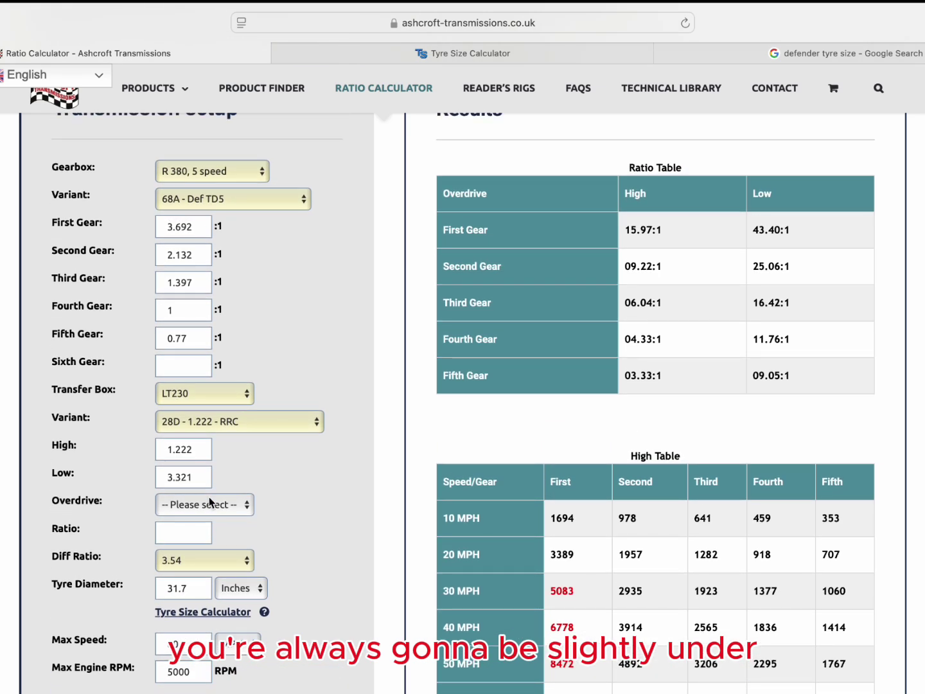
scroll(209, 496, "down", 2)
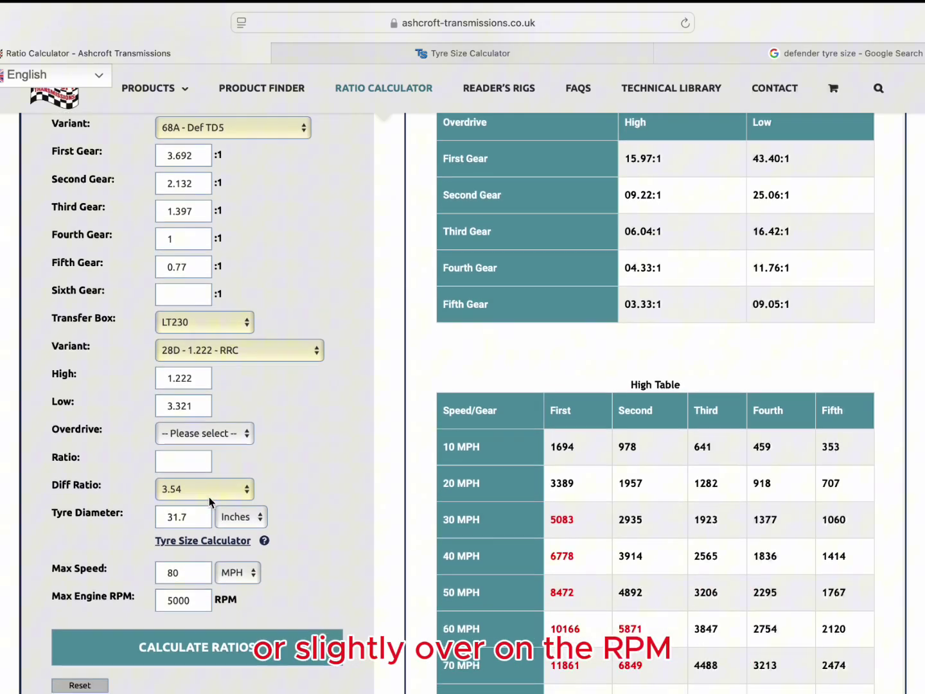
scroll(208, 497, "down", 2)
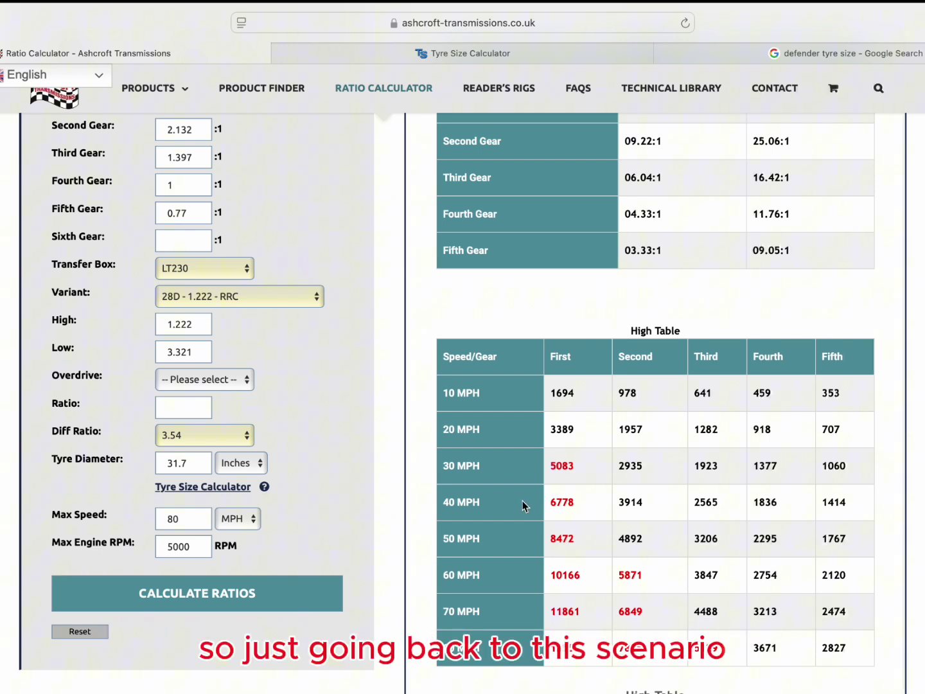
Change the transfer variant to 1.301 - Ashcroft special and recalculate, giving fifth at 3.55:1.
scroll(244, 268, "up", 1)
scroll(244, 269, "up", 1)
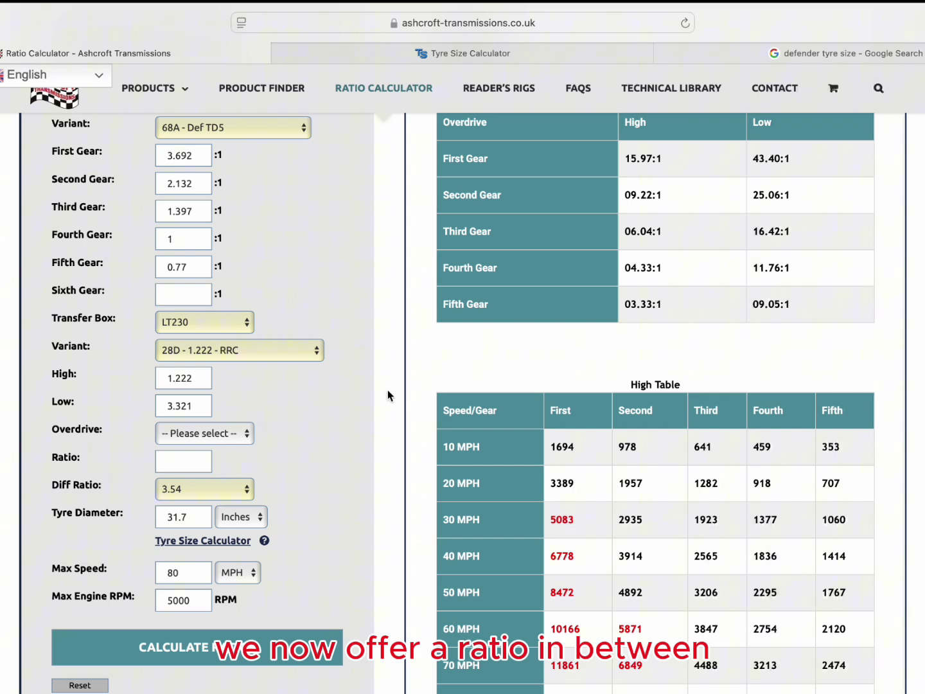
scroll(255, 291, "up", 1)
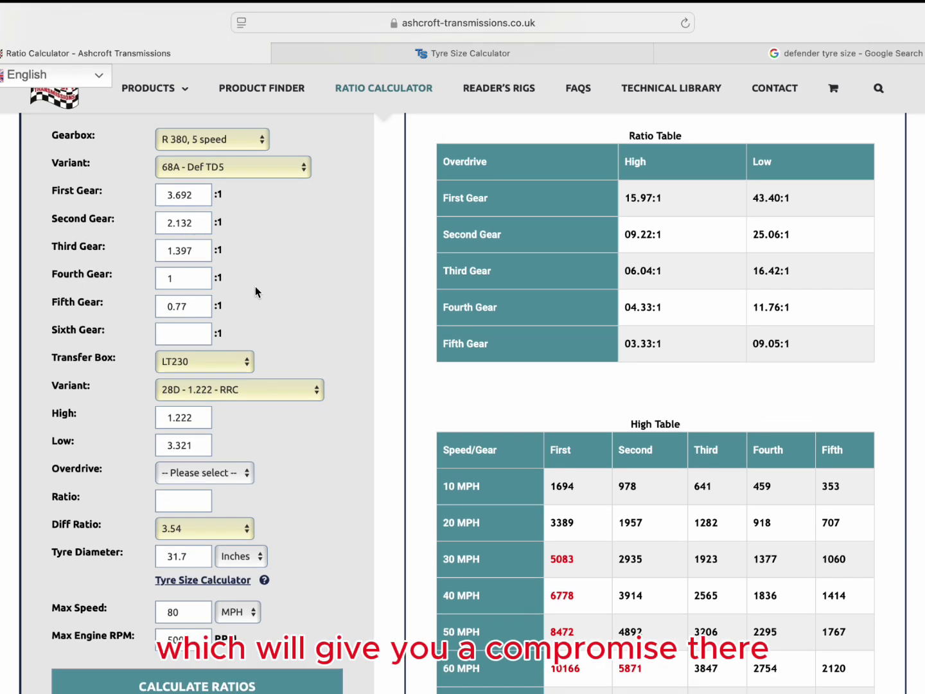
left_click(315, 395)
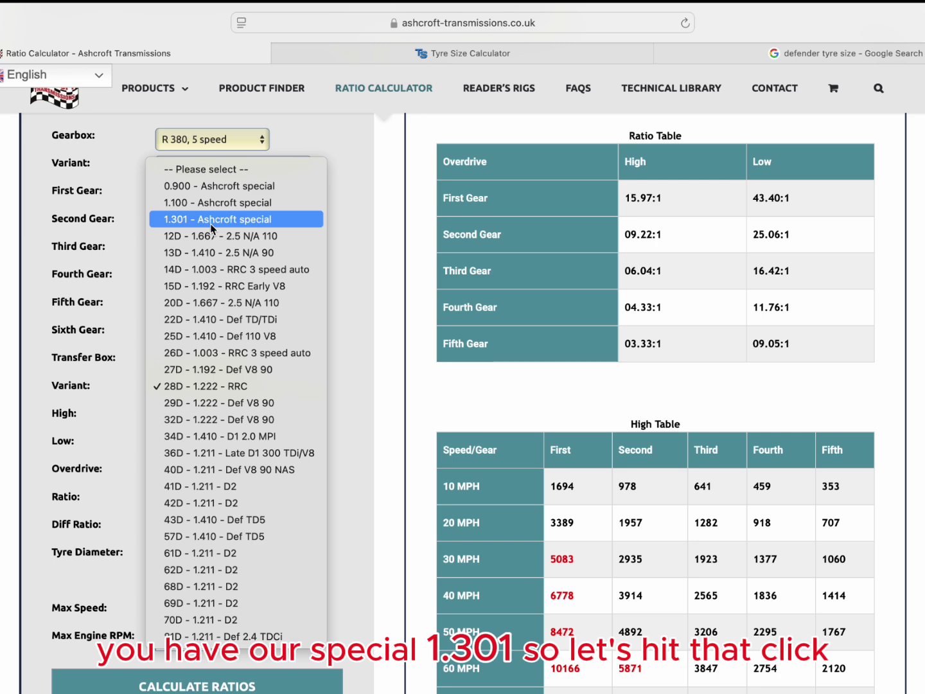
left_click(229, 222)
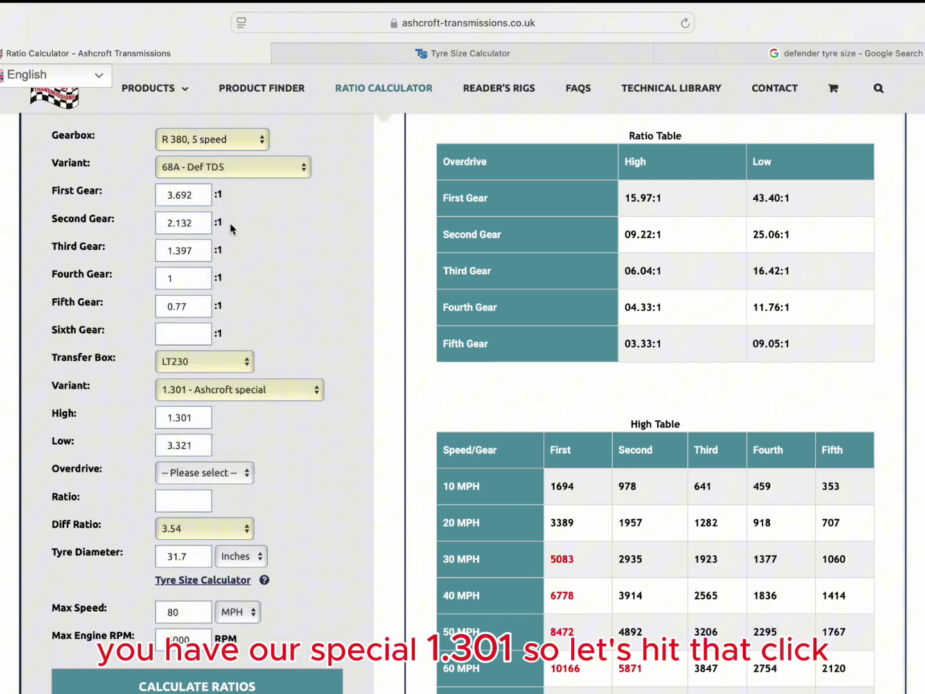
left_click(188, 687)
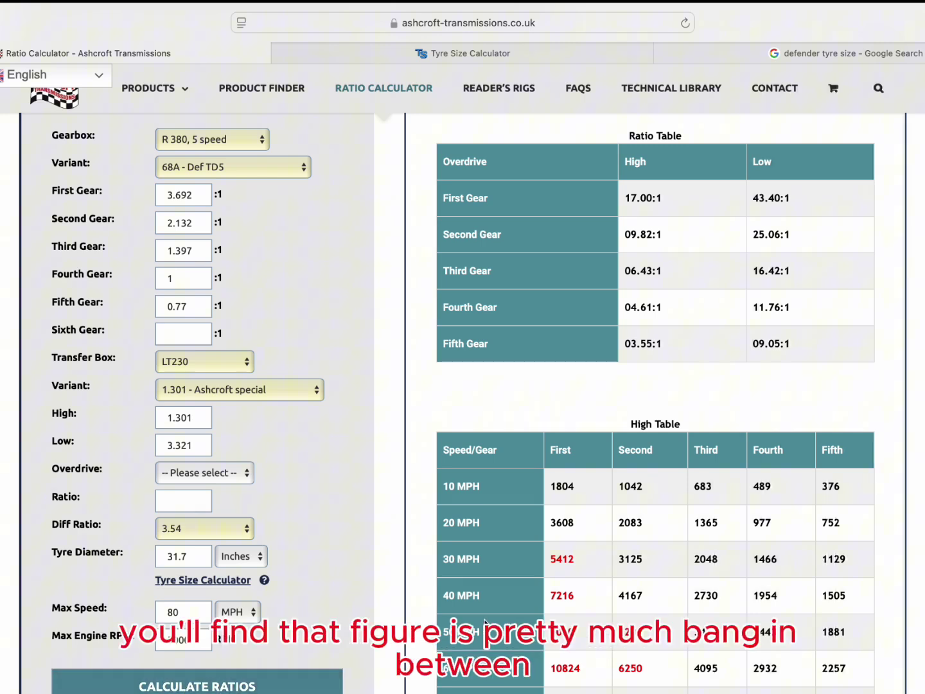
scroll(485, 622, "down", 3)
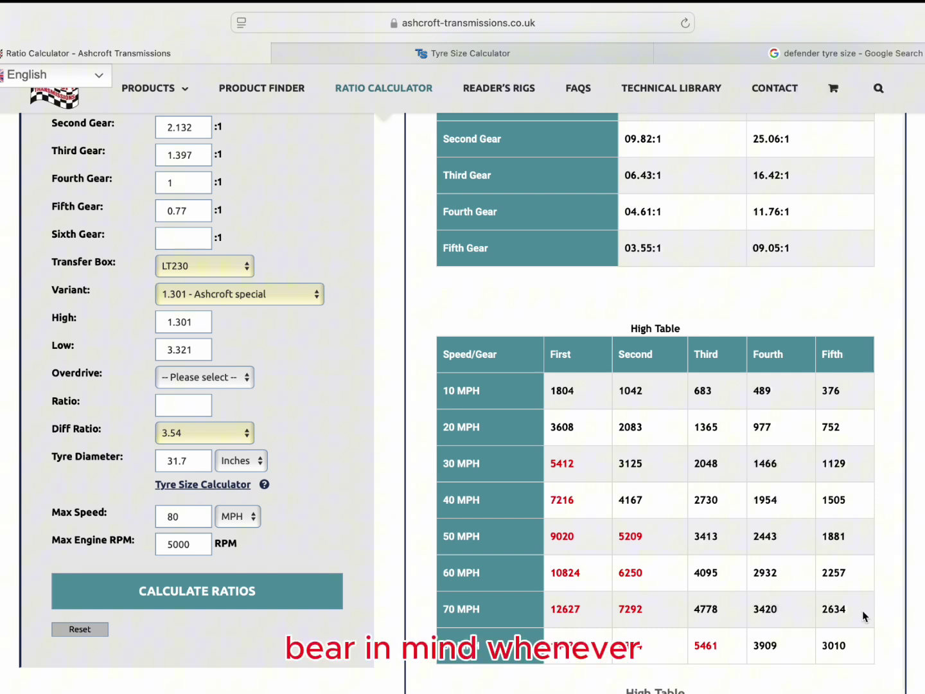
scroll(268, 492, "up", 3)
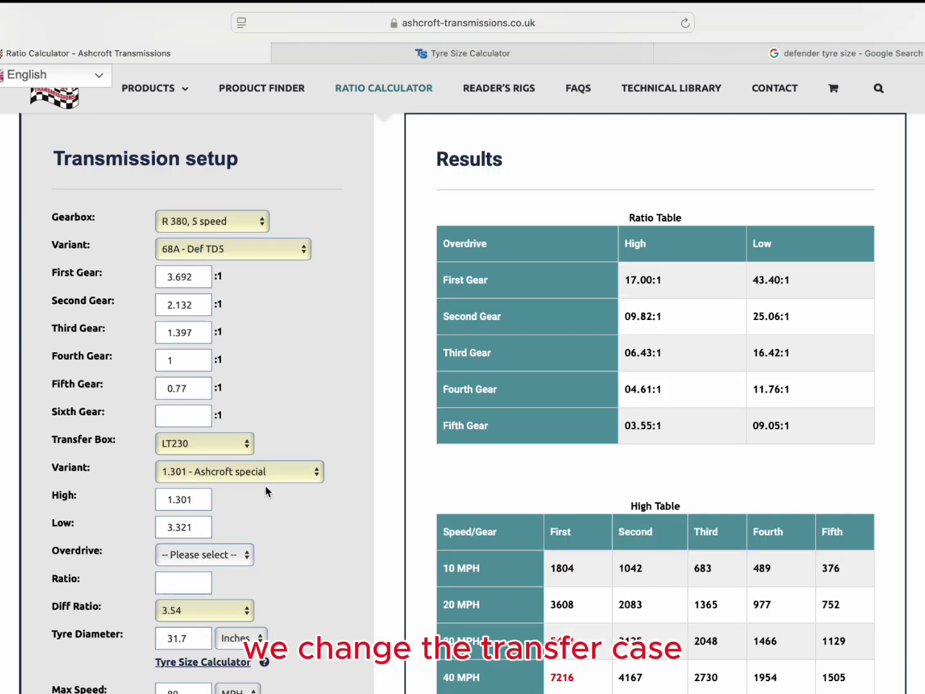
Switch to the 55A - RRC/D1 300 TDi gearbox and the 28D - 1.222 - RRC transfer variant.
left_click(307, 253)
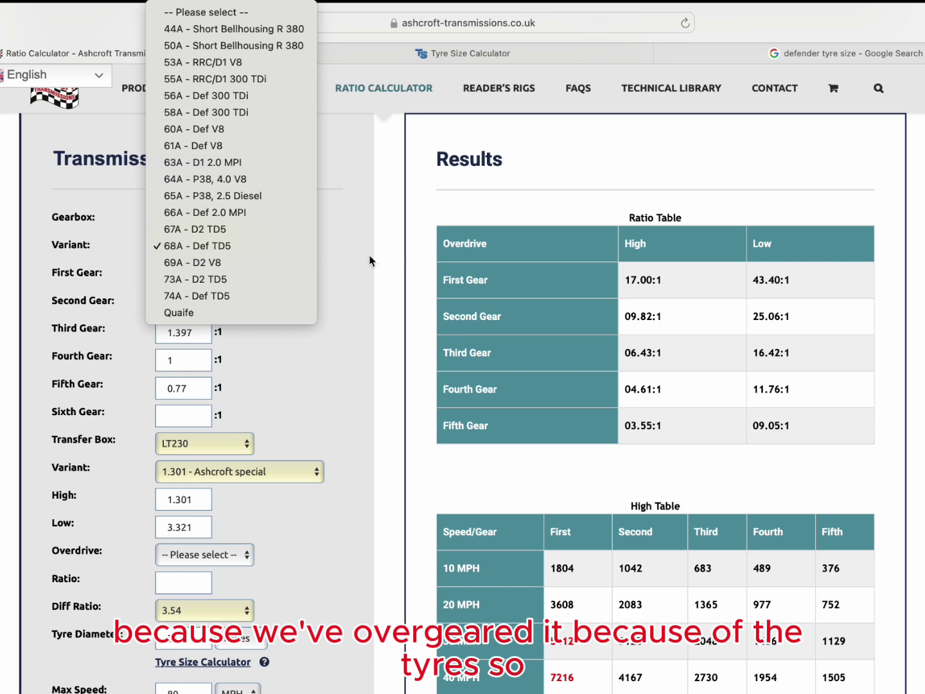
left_click(355, 257)
left_click(305, 252)
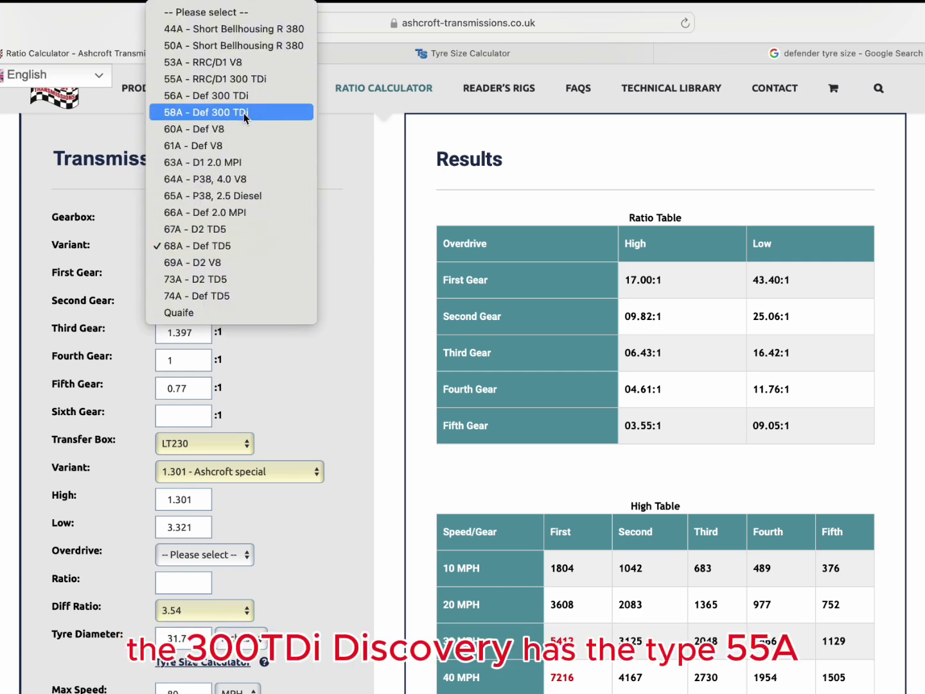
left_click(246, 80)
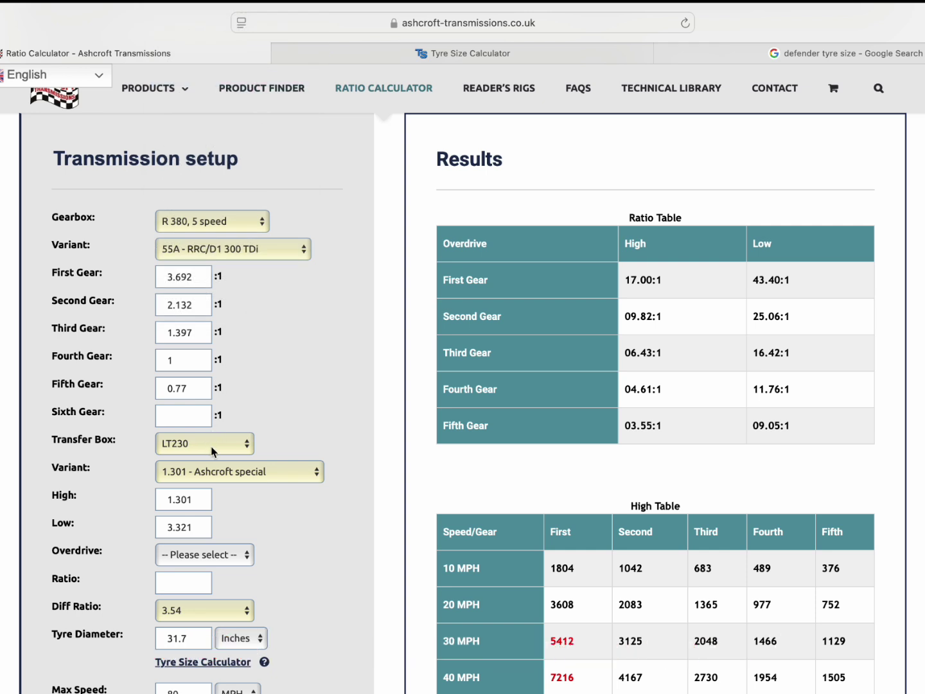
left_click(316, 470)
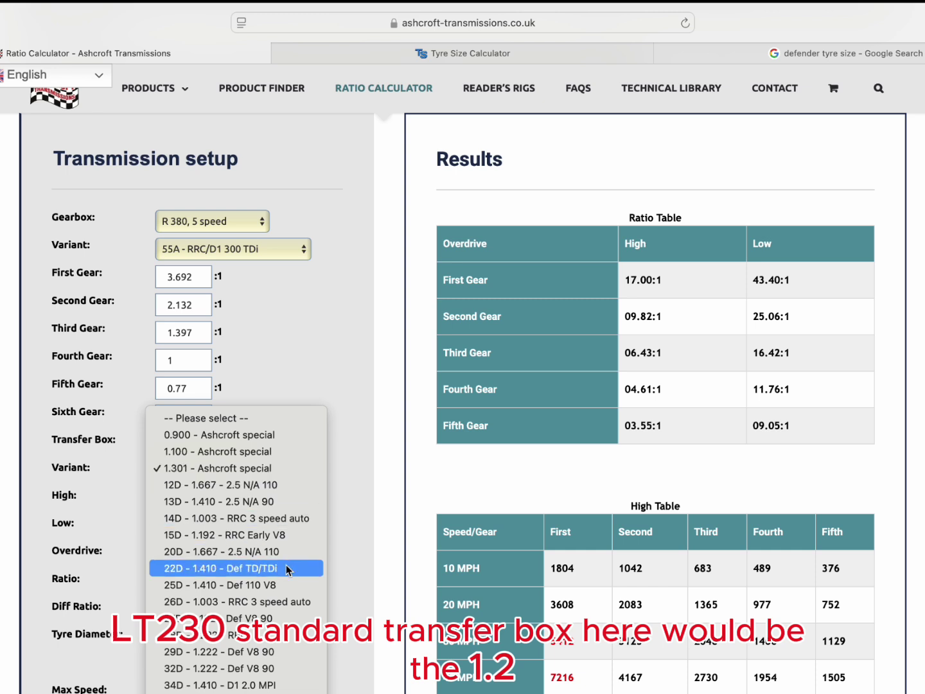
left_click(264, 641)
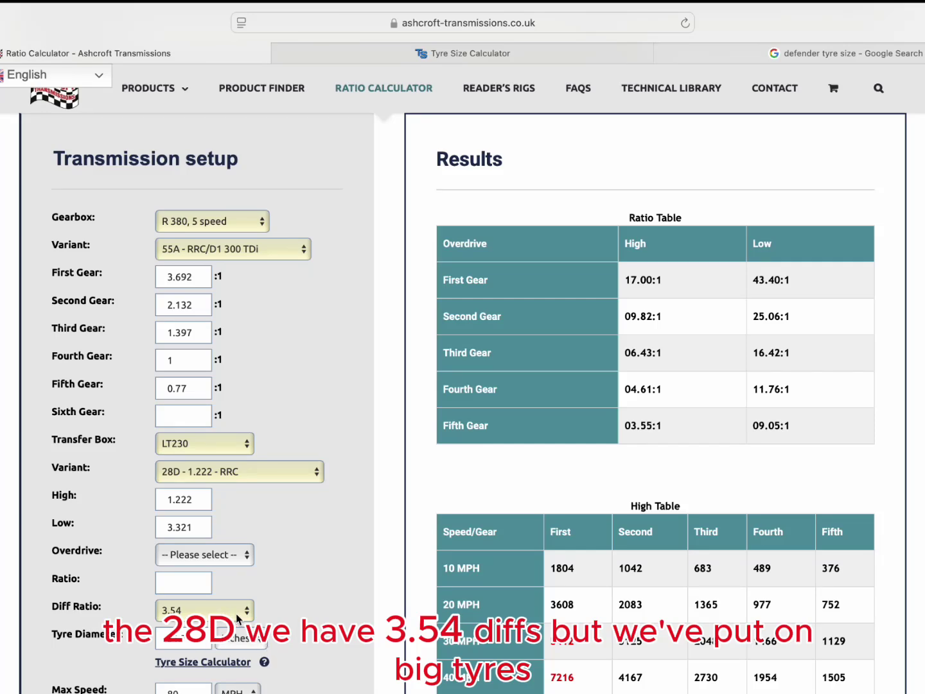
Change the tyre diameter to 35 inches and recalculate, giving fifth at 3.33:1.
scroll(284, 610, "down", 3)
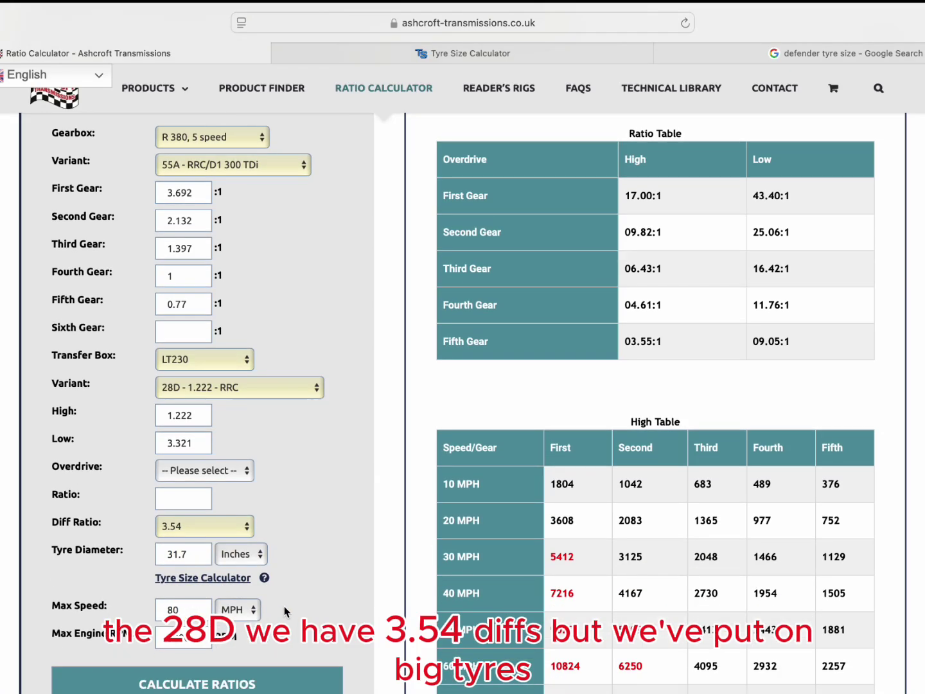
left_click(197, 551)
key("BackSpace")
key("BackSpace")
key("BackSpace")
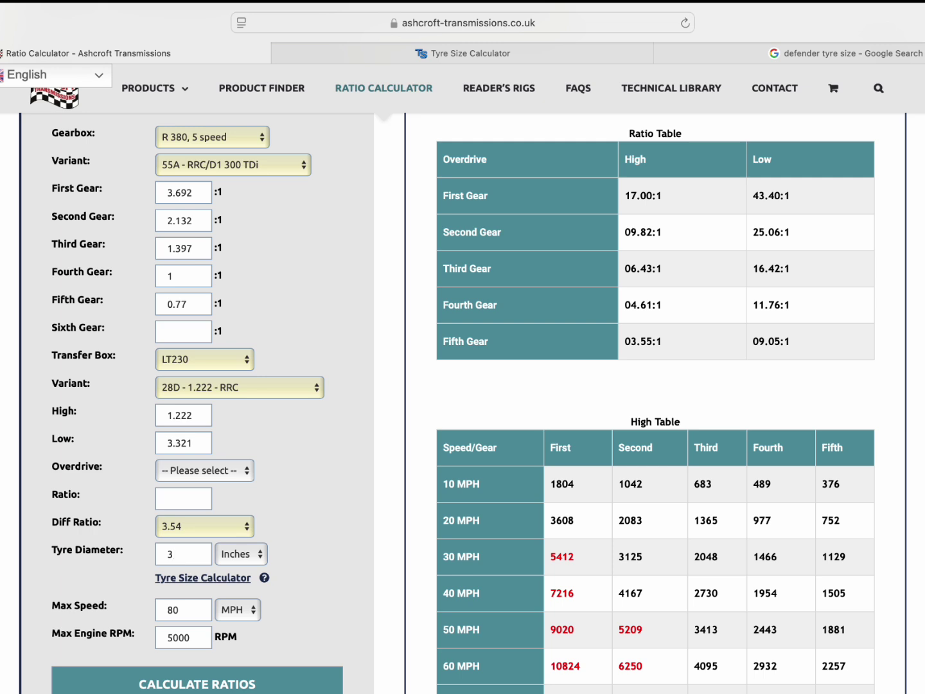
type("5")
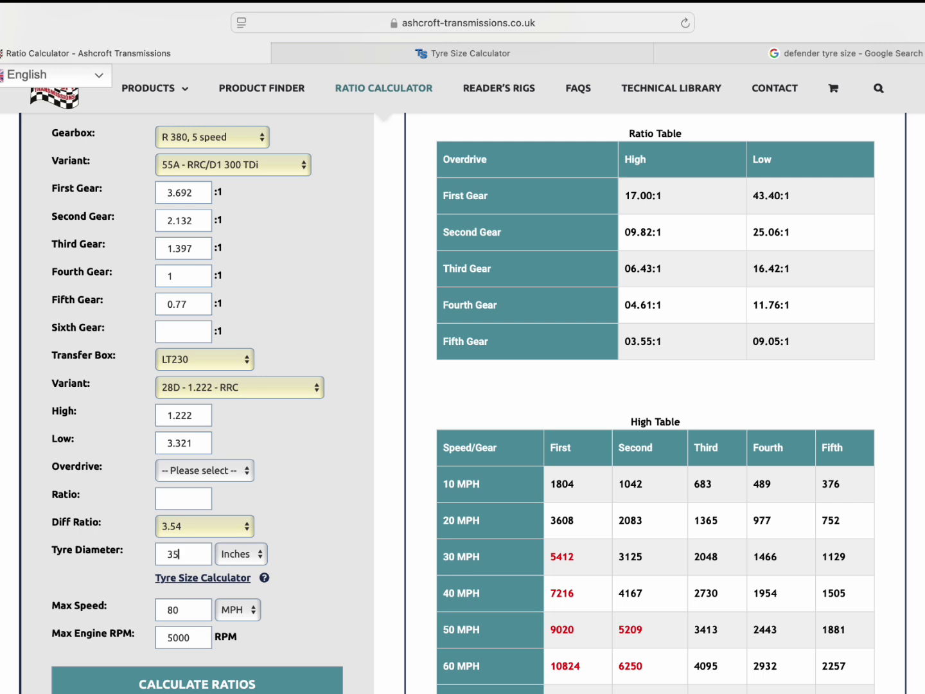
left_click(174, 686)
scroll(555, 603, "down", 2)
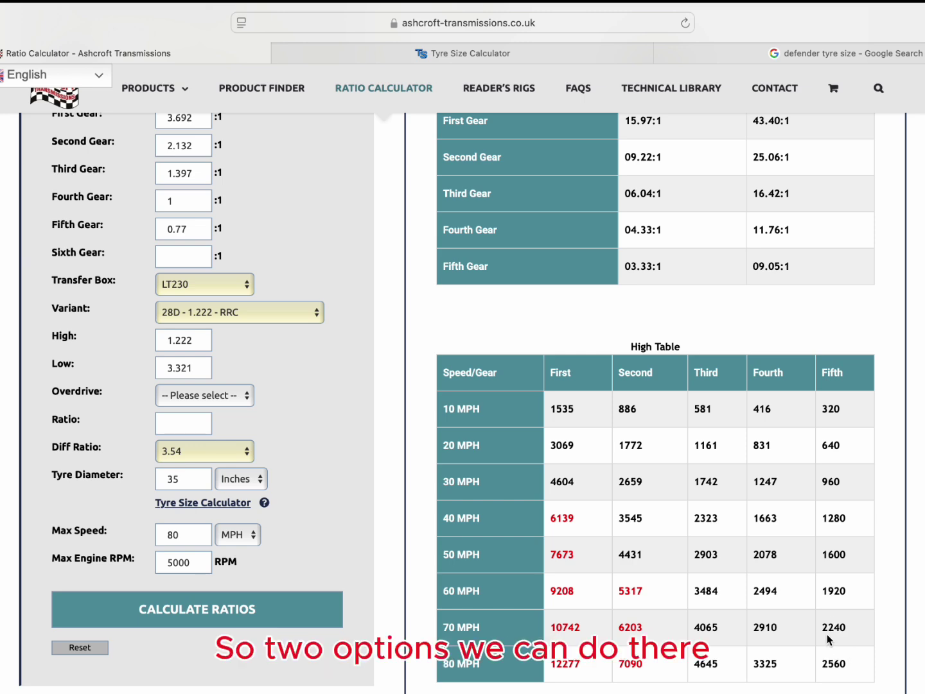
scroll(329, 390, "up", 3)
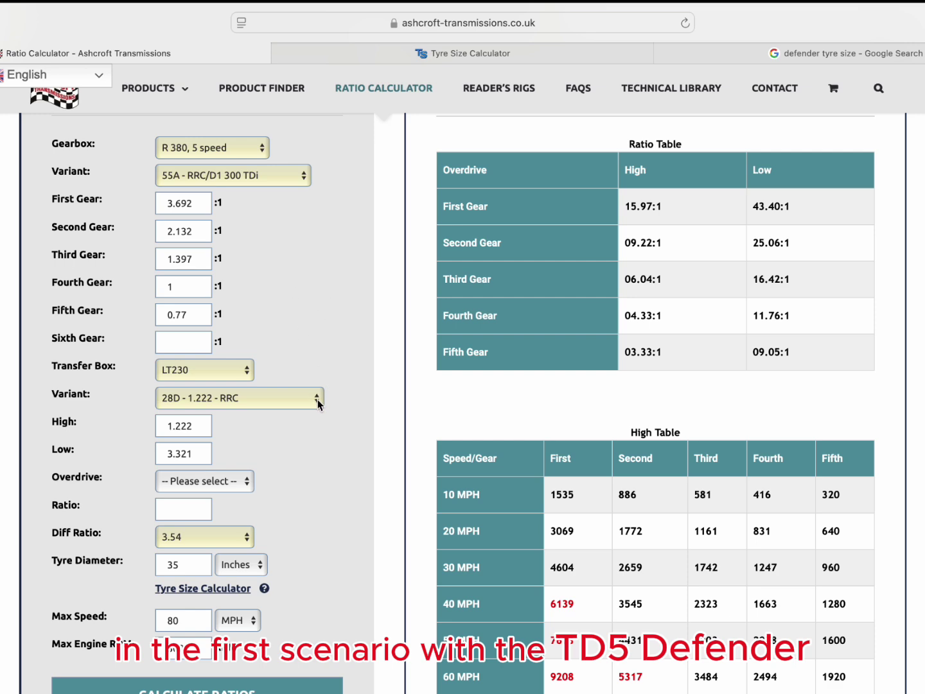
Try the 22D - 1.410 - Def TD/TDi transfer variant and recalculate the tables.
left_click(316, 402)
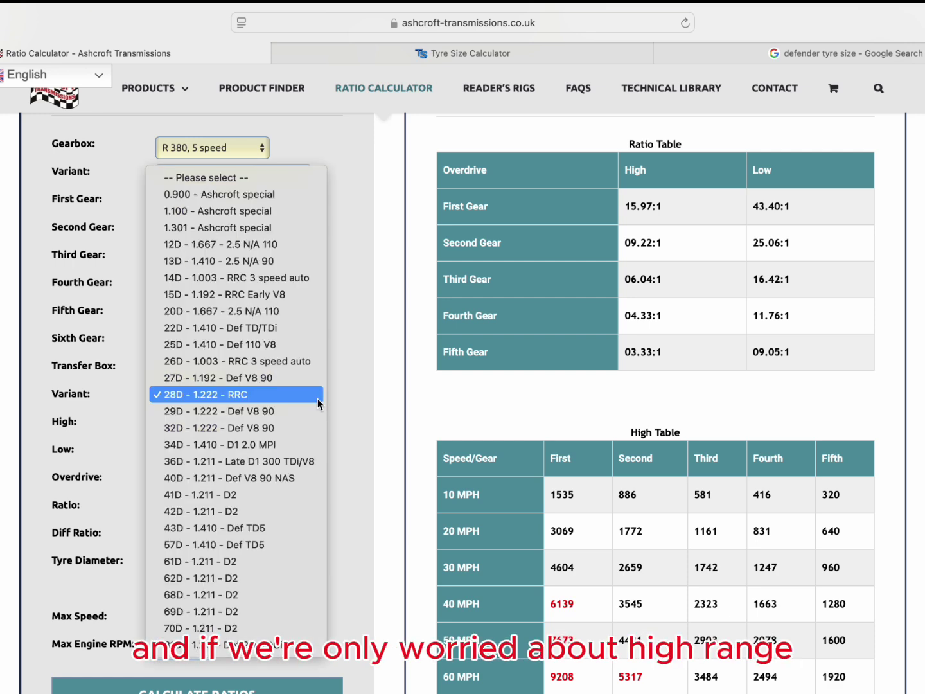
left_click(286, 327)
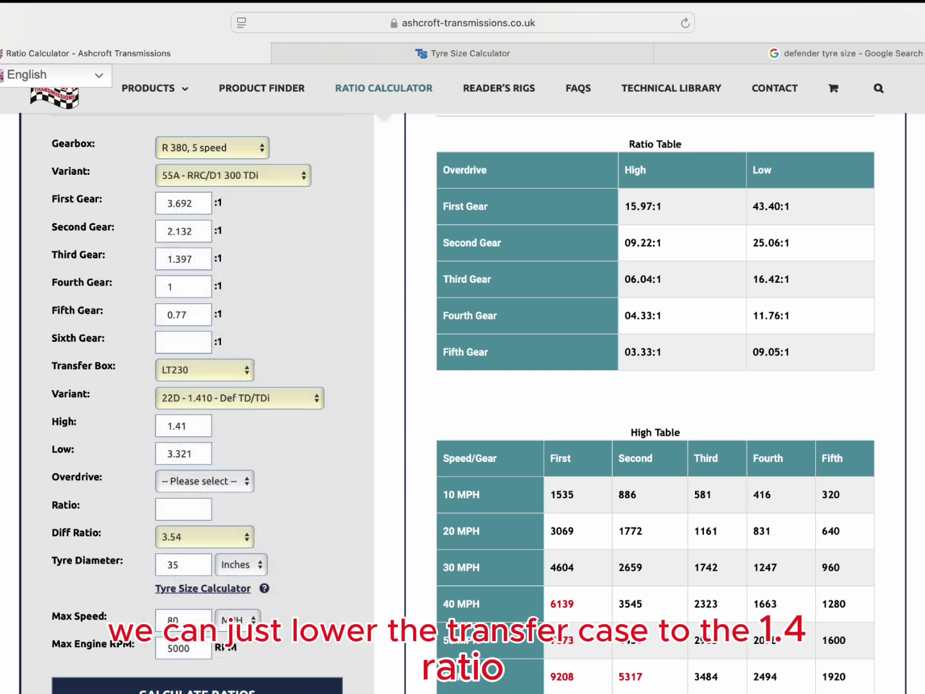
scroll(502, 604, "down", 2)
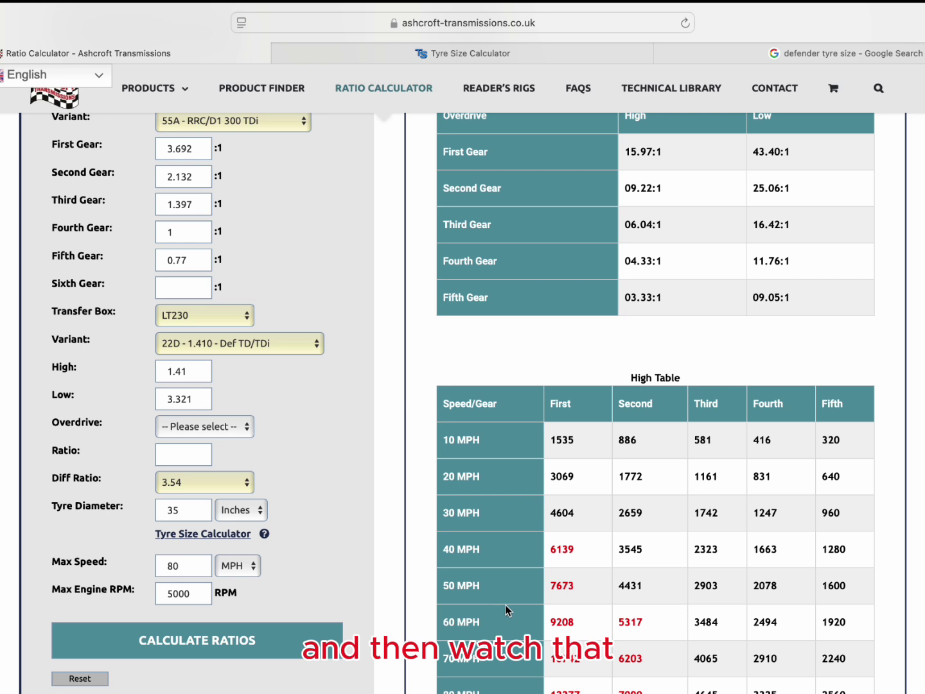
left_click(319, 647)
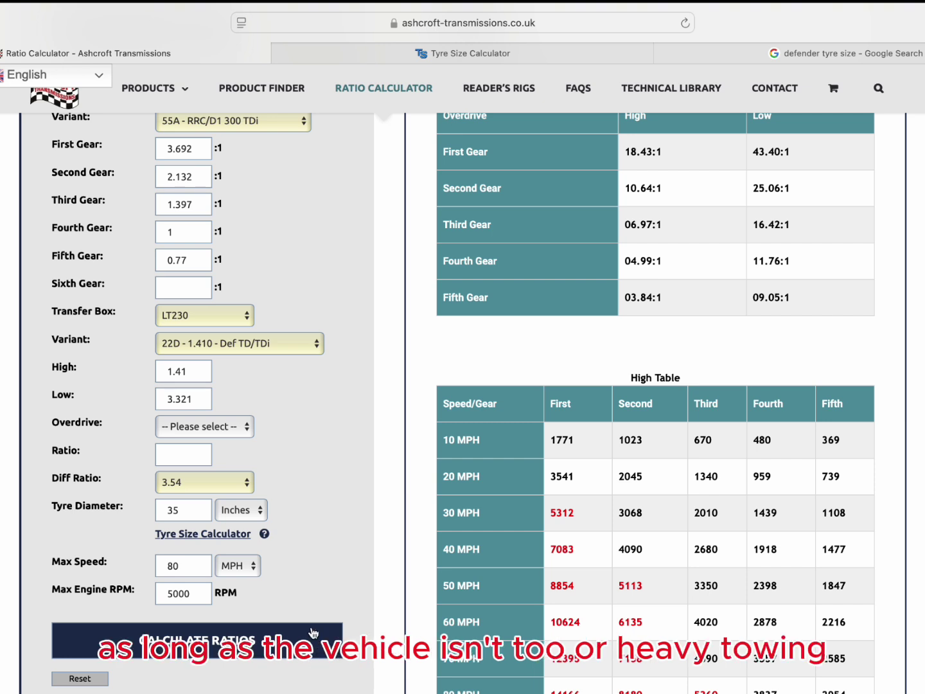
Switch to the 20D - 1.667 transfer variant and recalculate, giving fifth at 4.54:1.
left_click(318, 351)
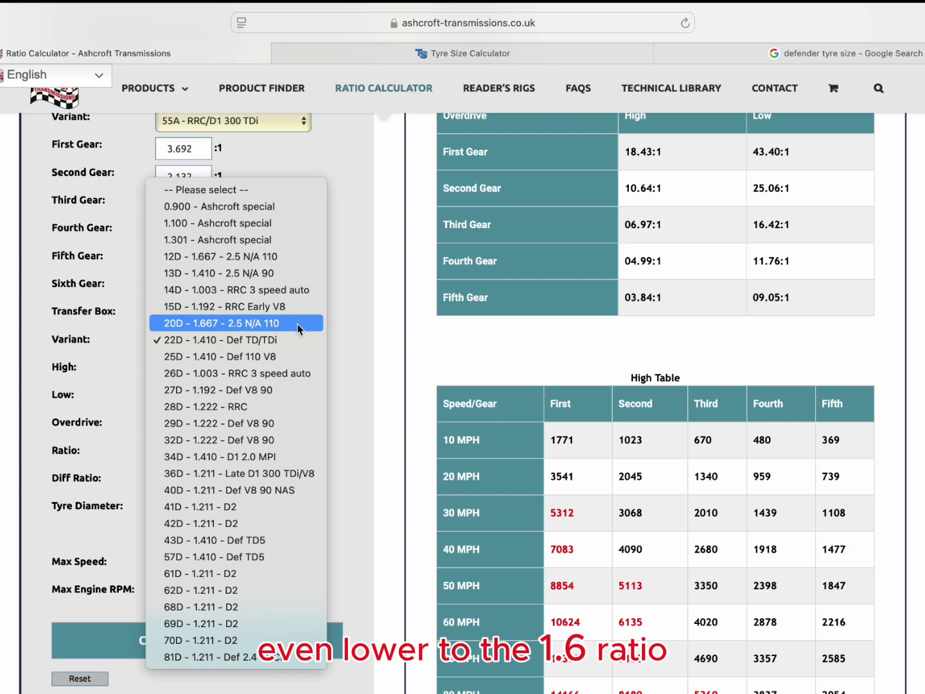
left_click(298, 323)
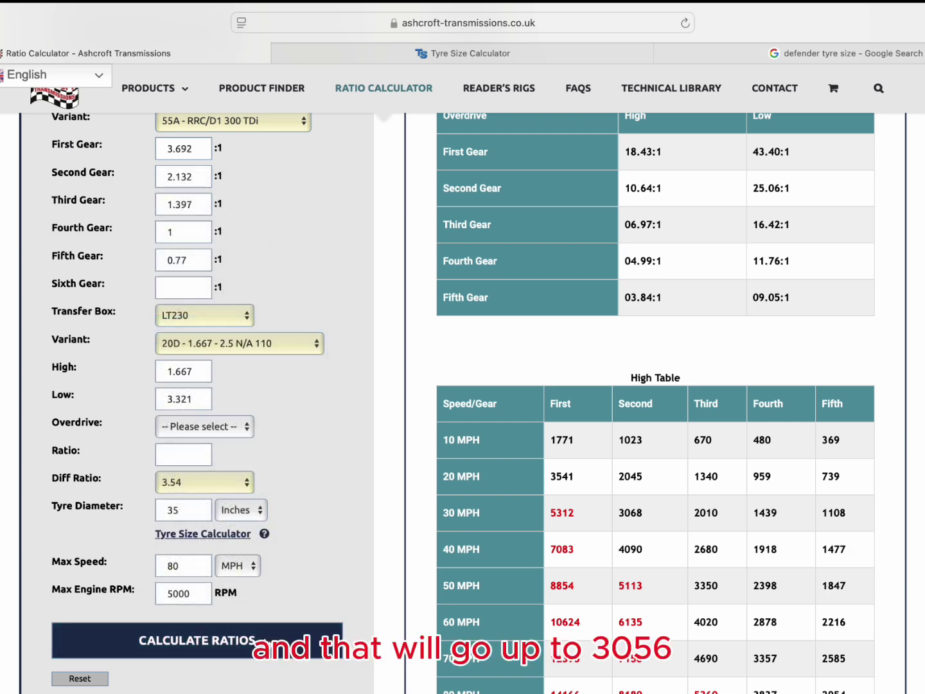
left_click(340, 652)
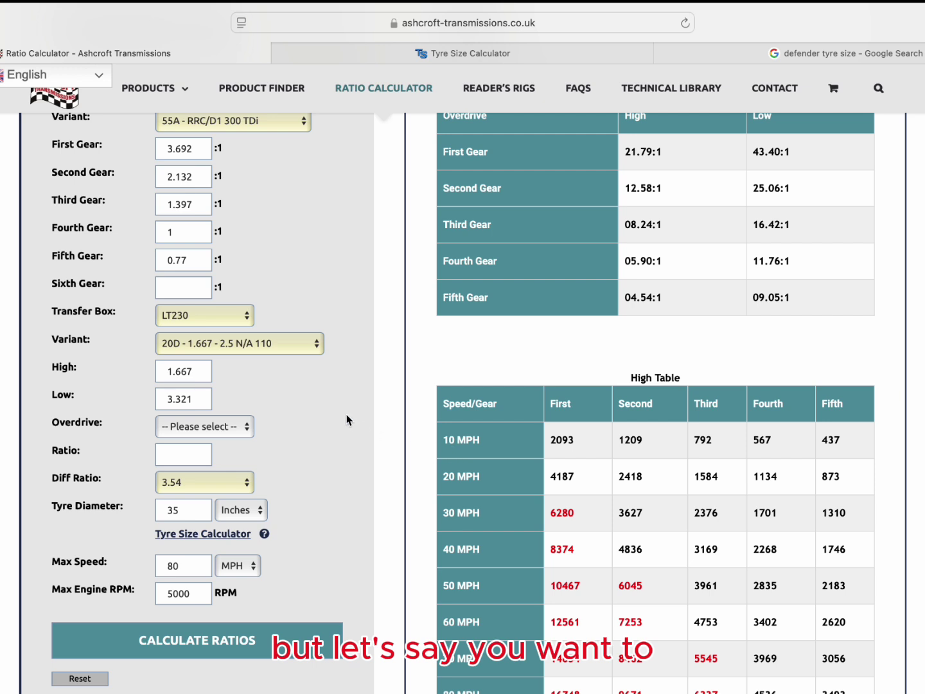
Use the 28D - 1.222 - RRC transfer with 4.12 diffs and recalculate, giving 2607 rpm at 70 MPH.
left_click(319, 345)
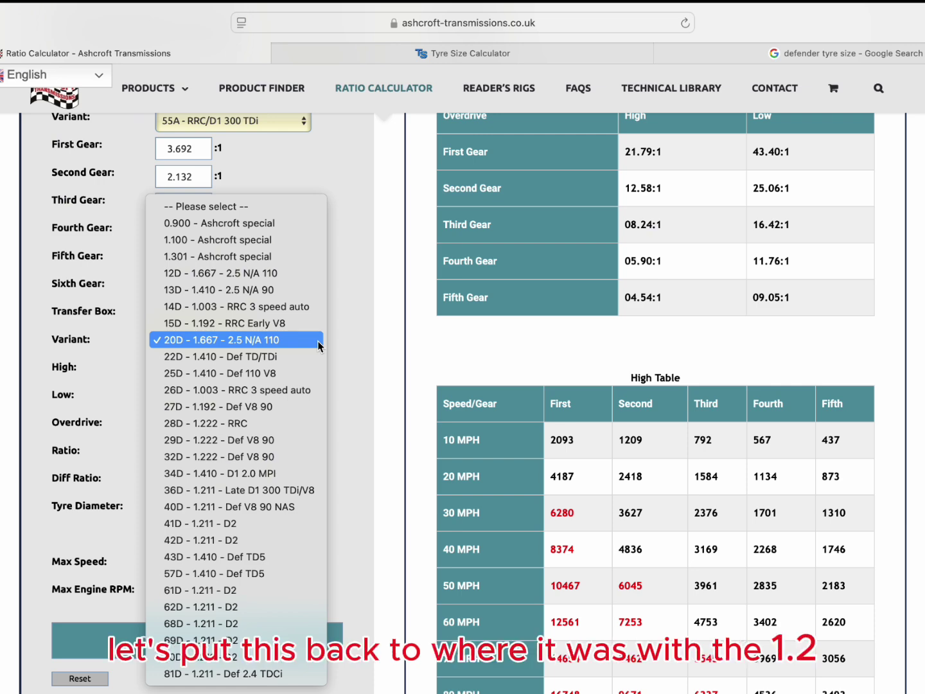
left_click(293, 424)
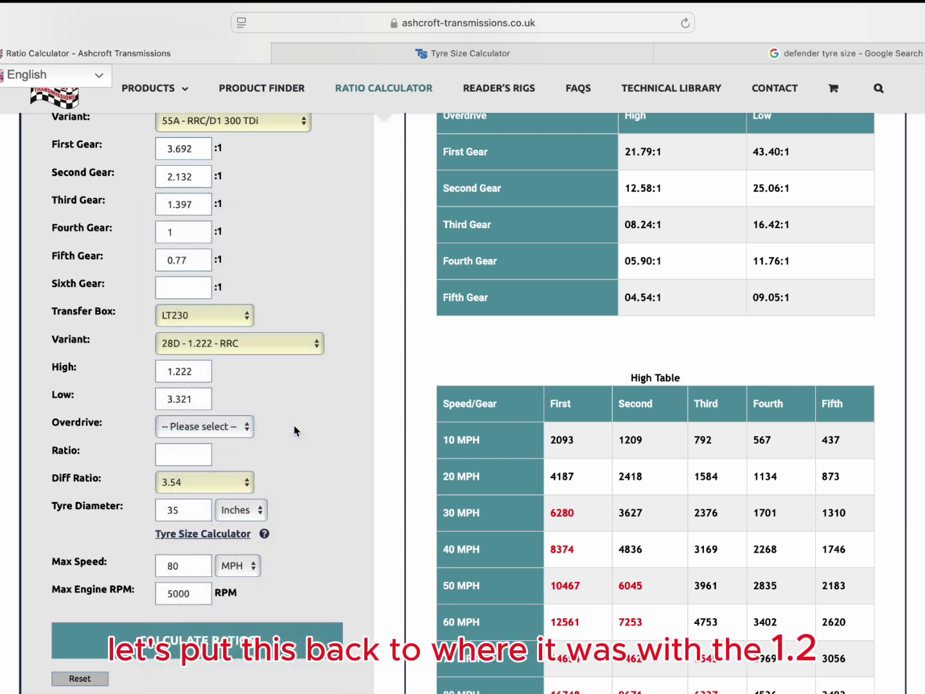
left_click(248, 483)
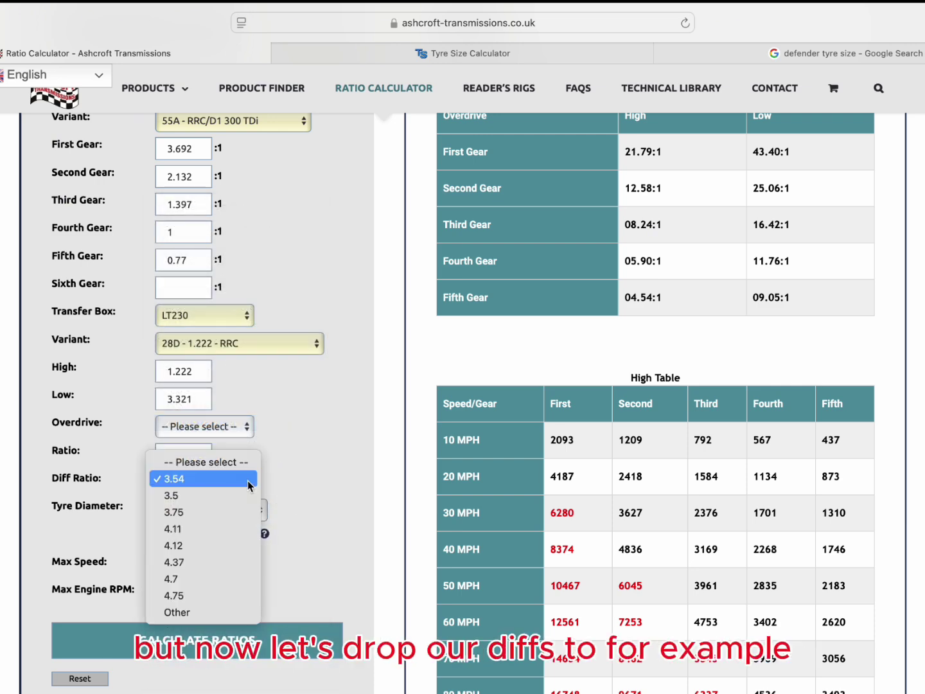
left_click(211, 544)
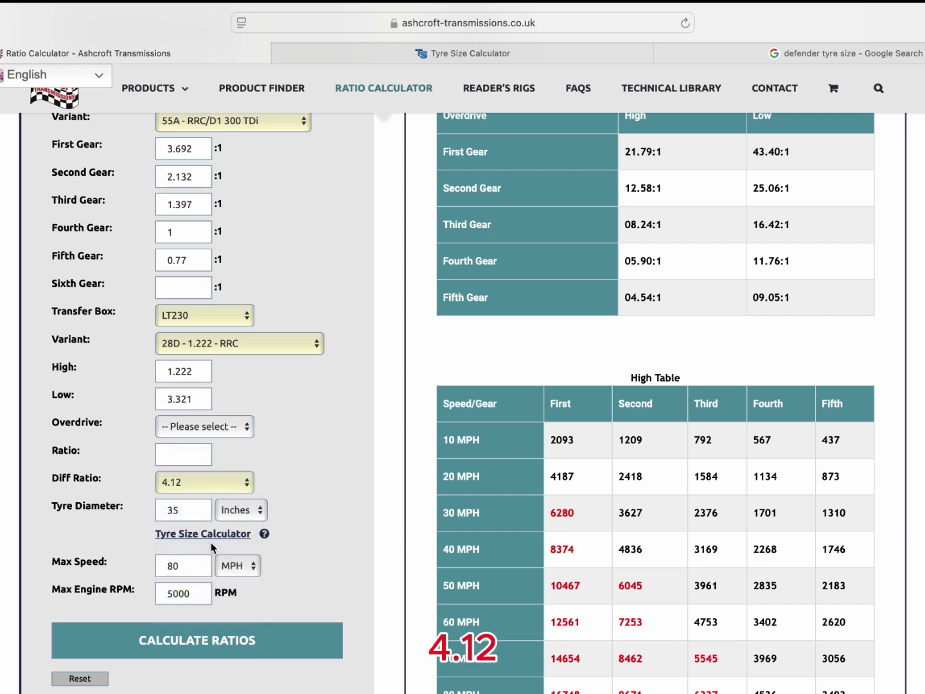
left_click(186, 646)
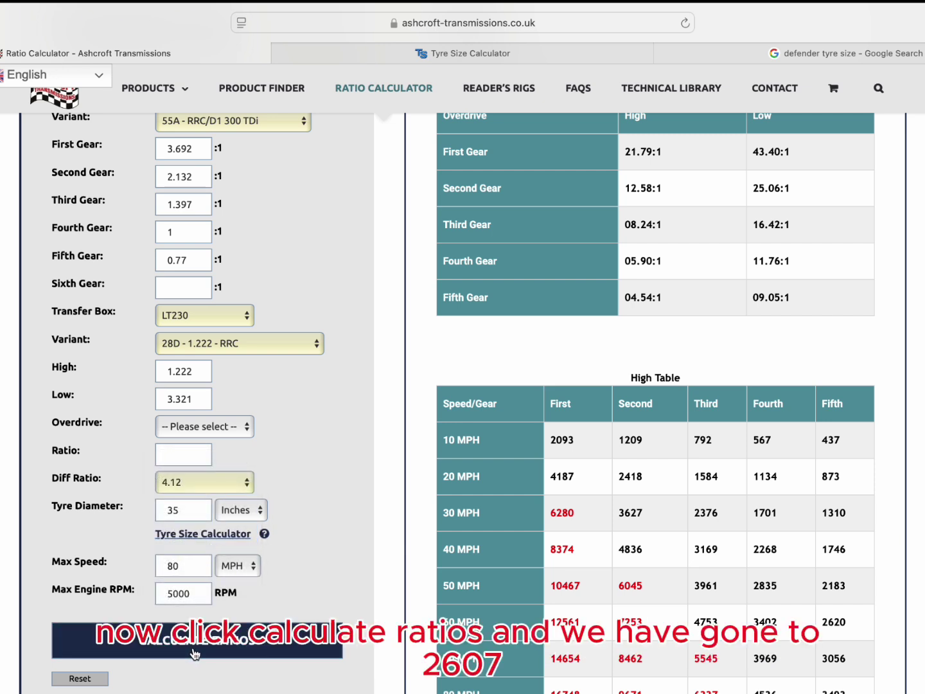
left_click(195, 654)
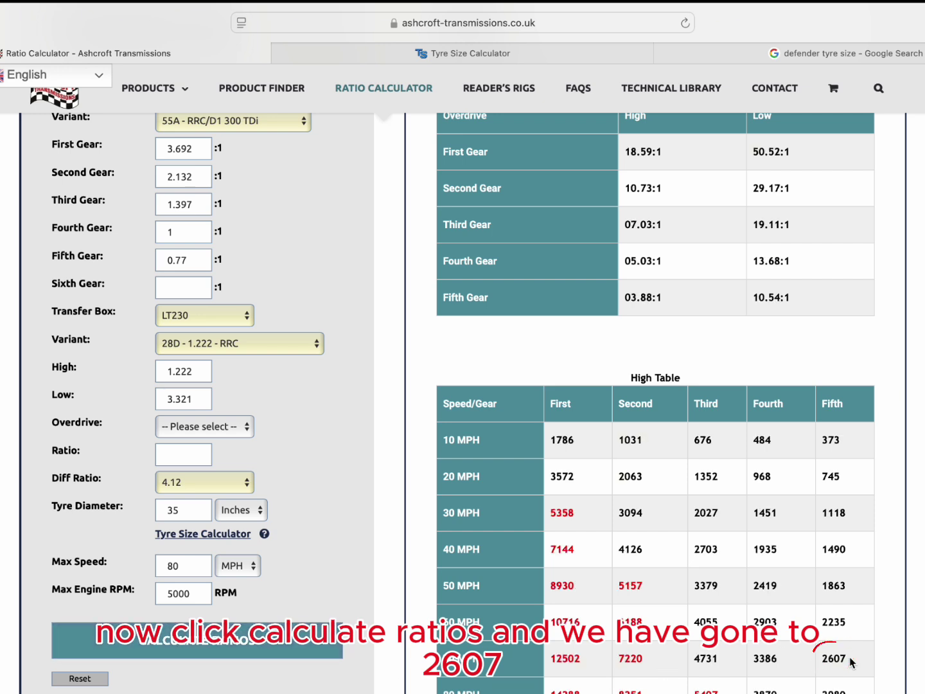
scroll(327, 364, "up", 6)
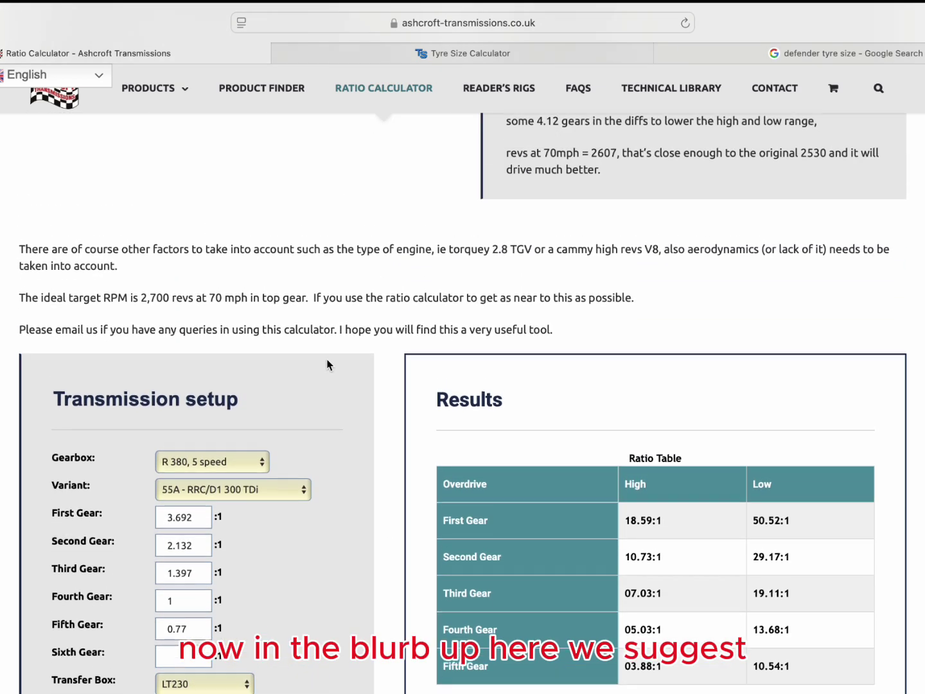
scroll(327, 365, "up", 5)
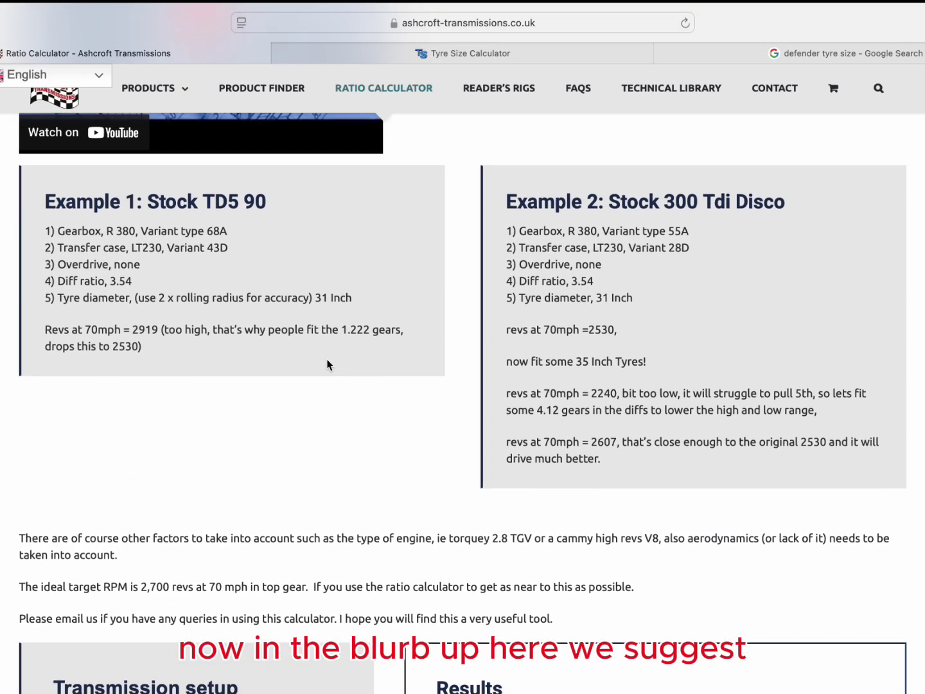
scroll(327, 363, "down", 1)
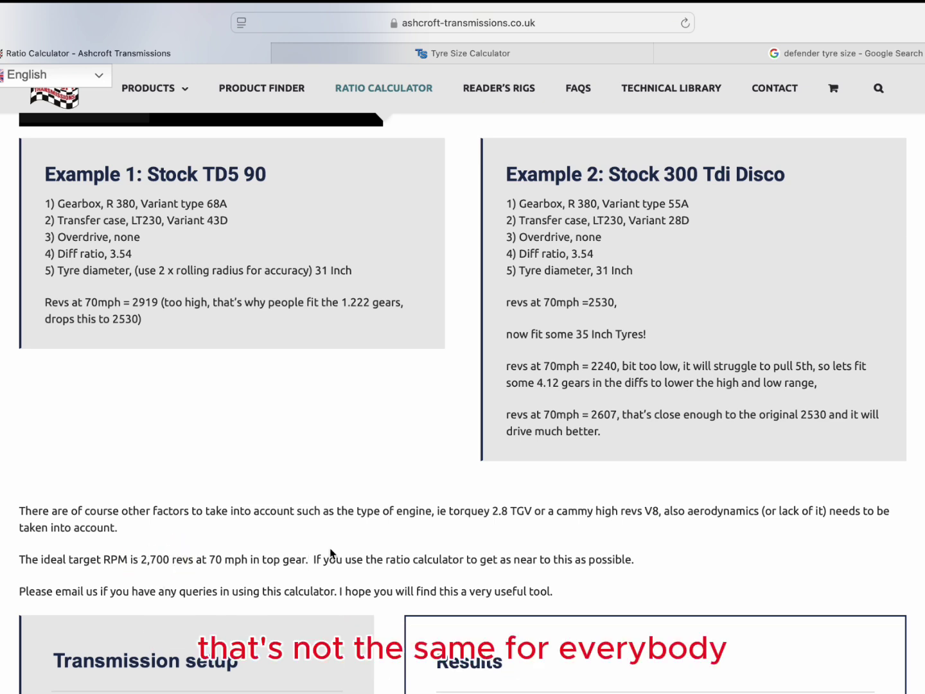
scroll(331, 552, "down", 15)
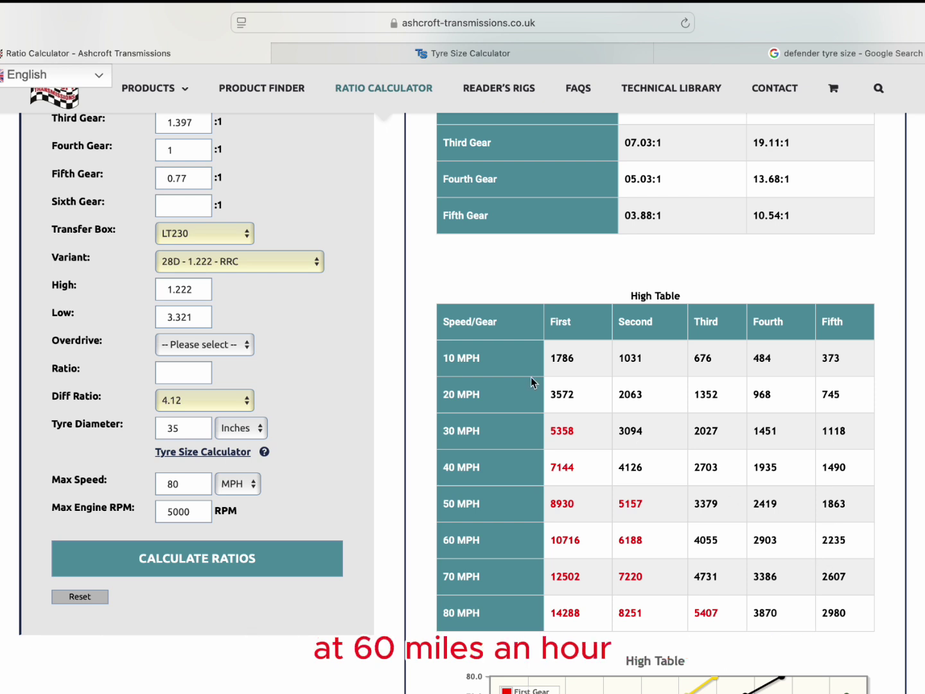
Select 4.37 diffs and recalculate, giving fifth at 4.11:1 and 2371 rpm at 60 MPH.
left_click(249, 400)
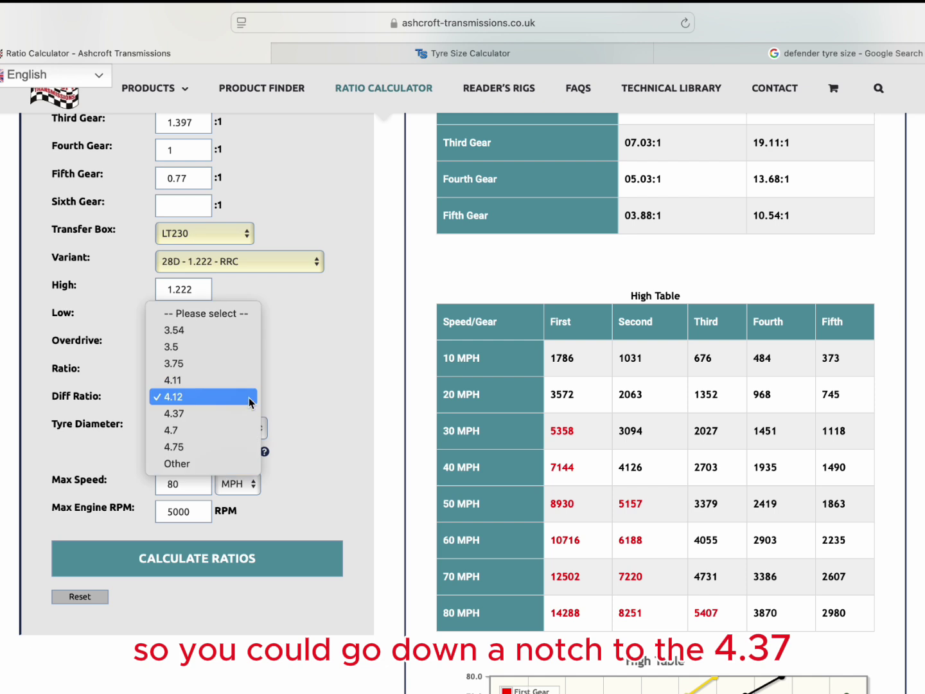
left_click(232, 414)
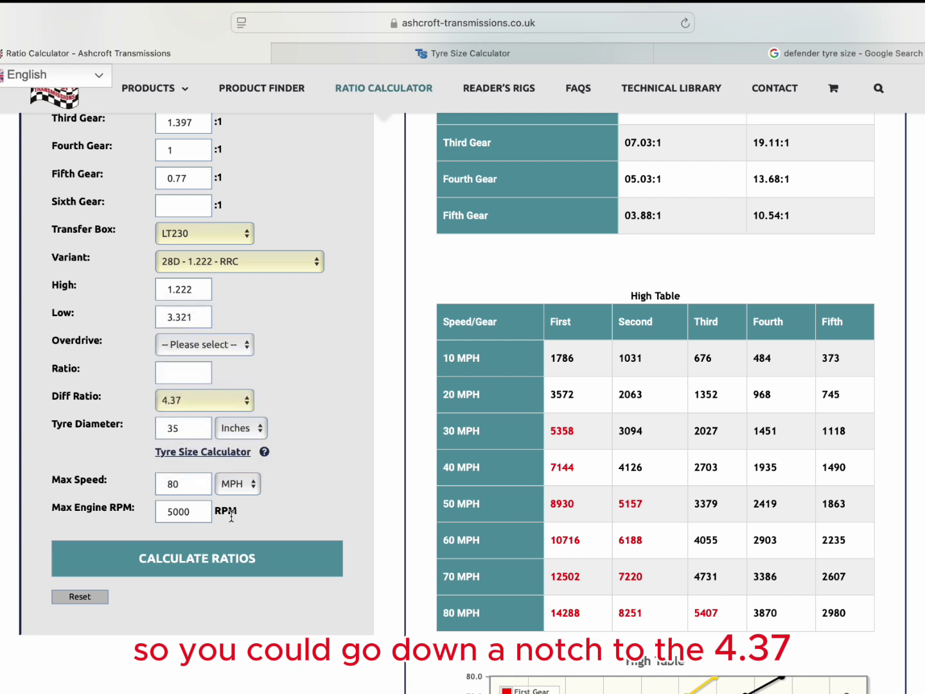
left_click(233, 563)
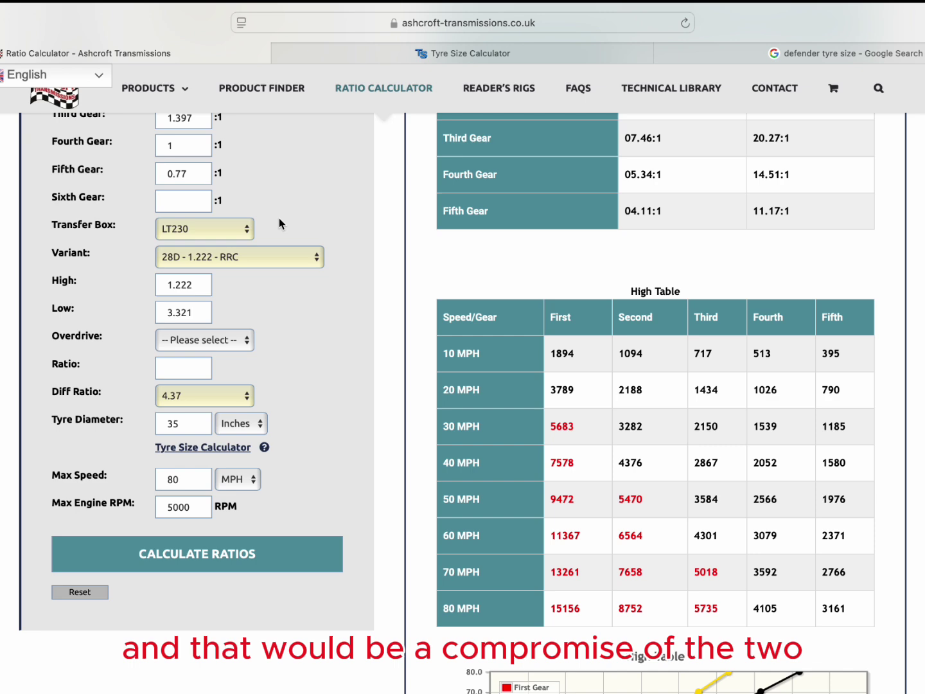
scroll(279, 218, "down", 2)
scroll(279, 218, "up", 5)
scroll(279, 217, "down", 2)
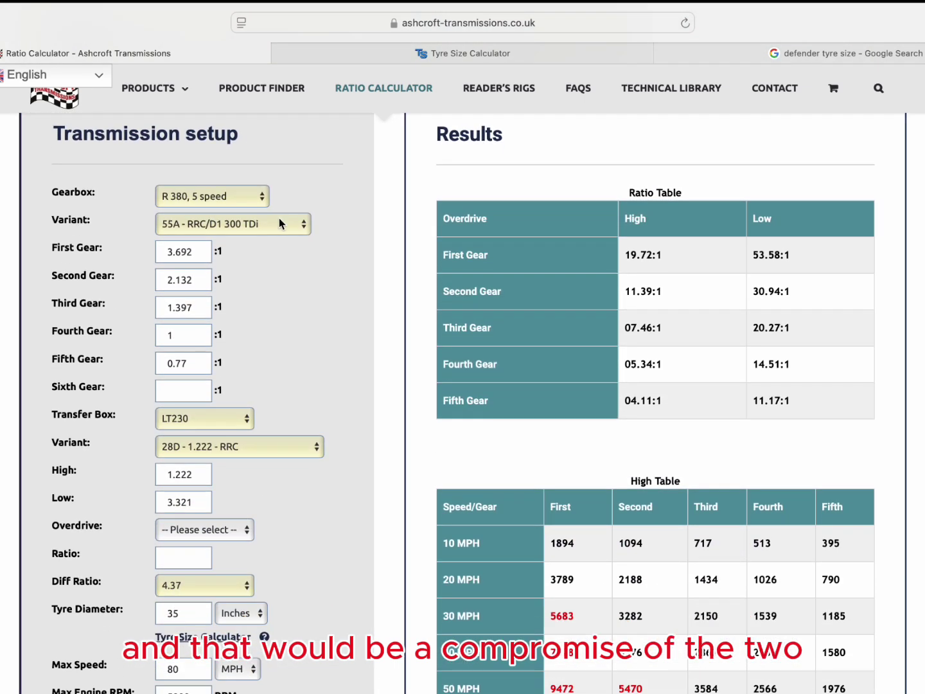
Keep the R 380 gearbox with the 68A Def TD5 variant and the 43D 1.410 Def TD5 transfer.
left_click(262, 199)
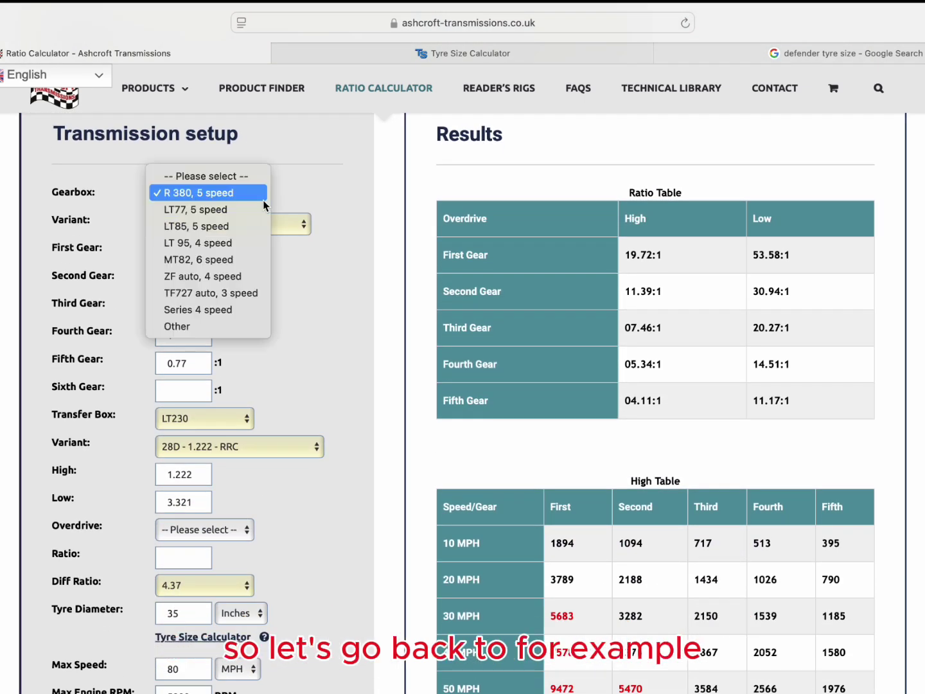
left_click(263, 200)
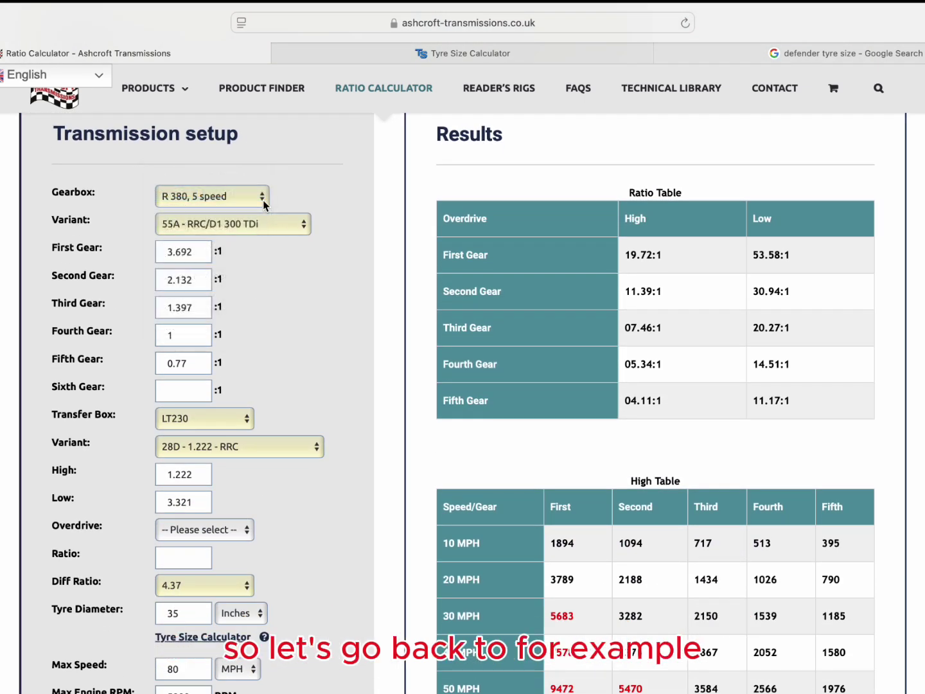
left_click(304, 229)
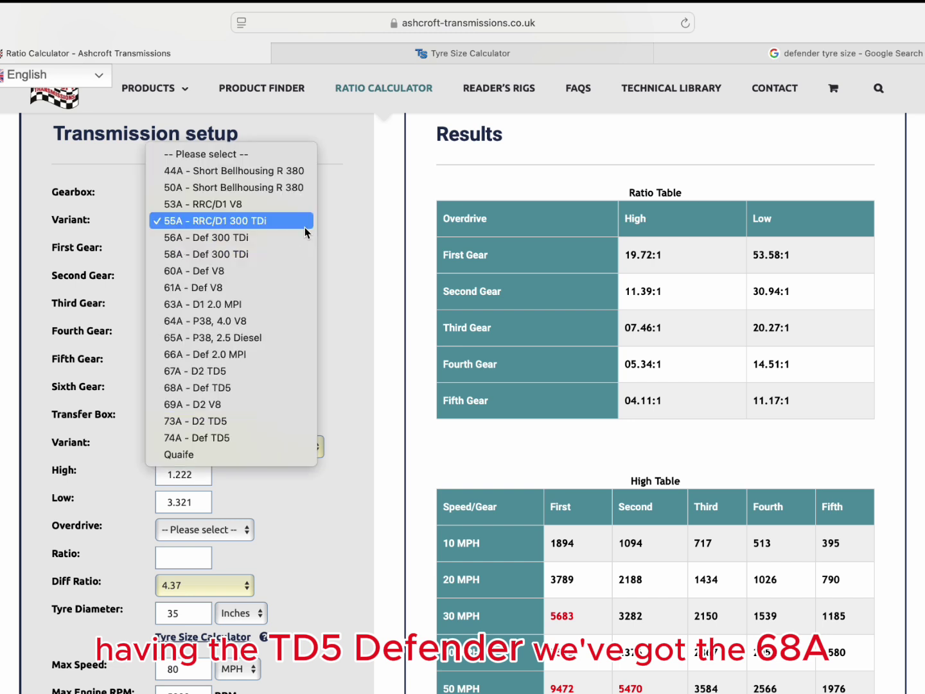
left_click(264, 385)
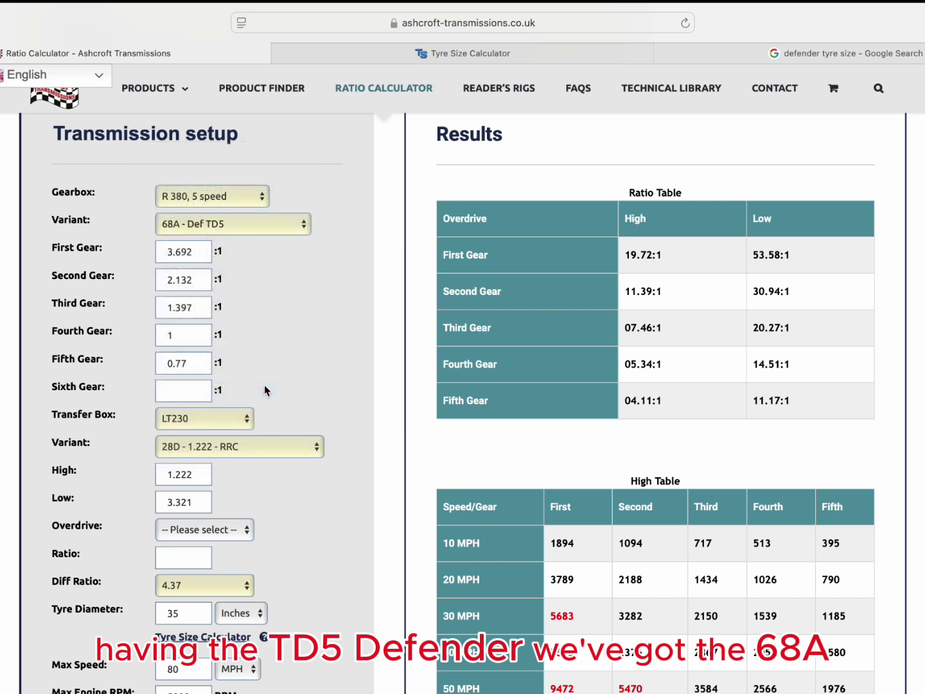
left_click(320, 449)
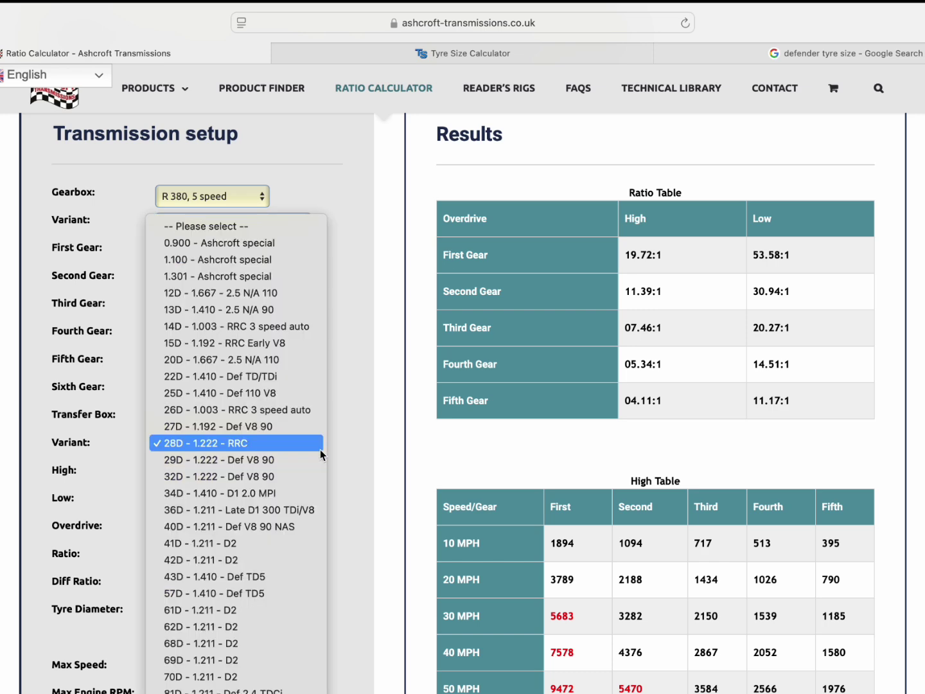
left_click(274, 576)
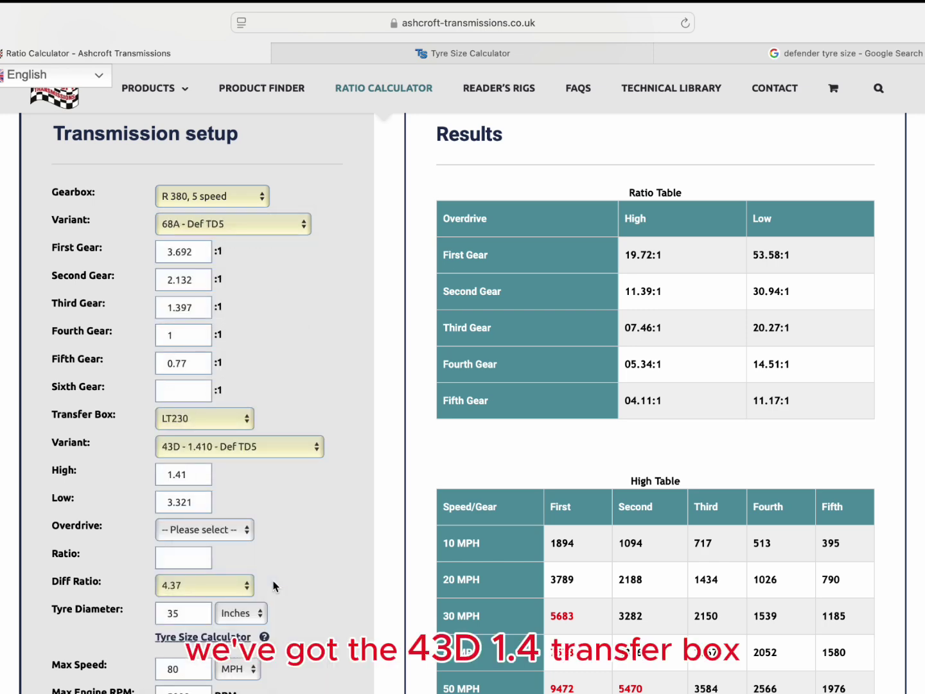
Set the diff ratio to 3.54 and the tyre diameter to 31.7 inches.
scroll(274, 585, "down", 2)
left_click(249, 524)
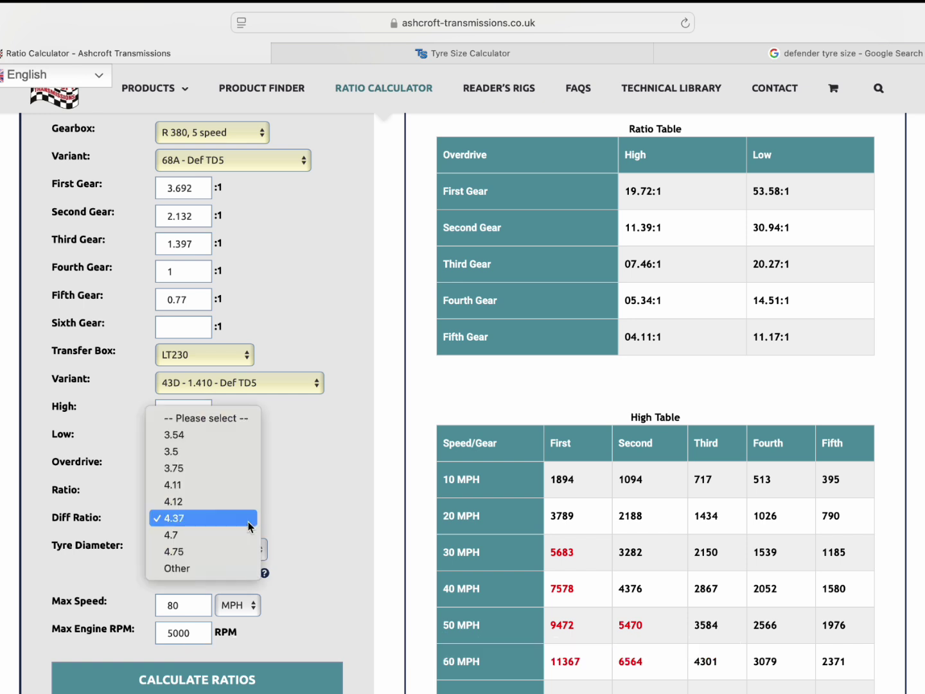
left_click(220, 434)
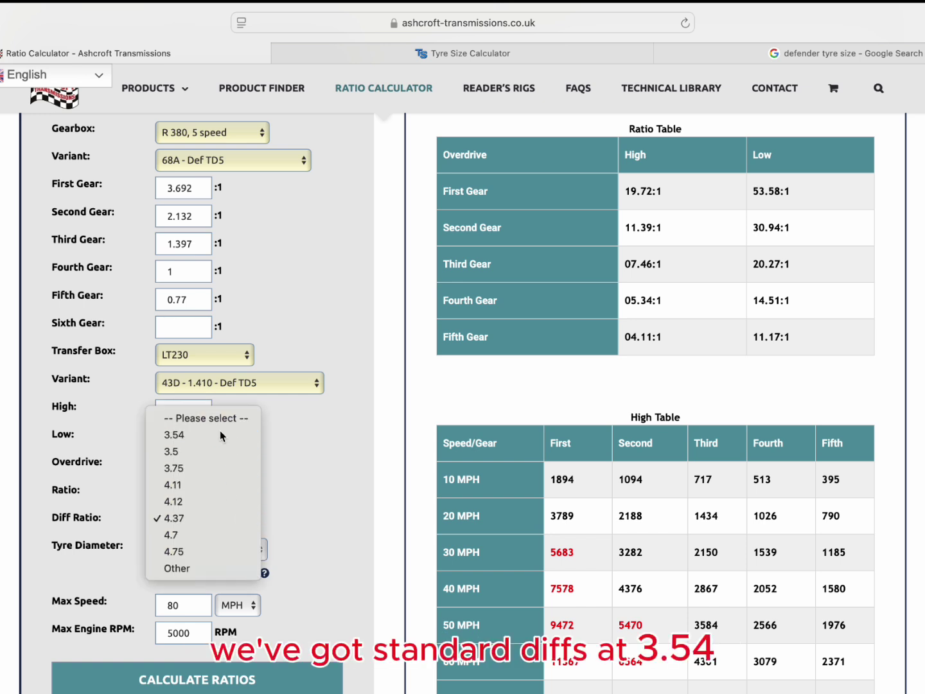
left_click(189, 551)
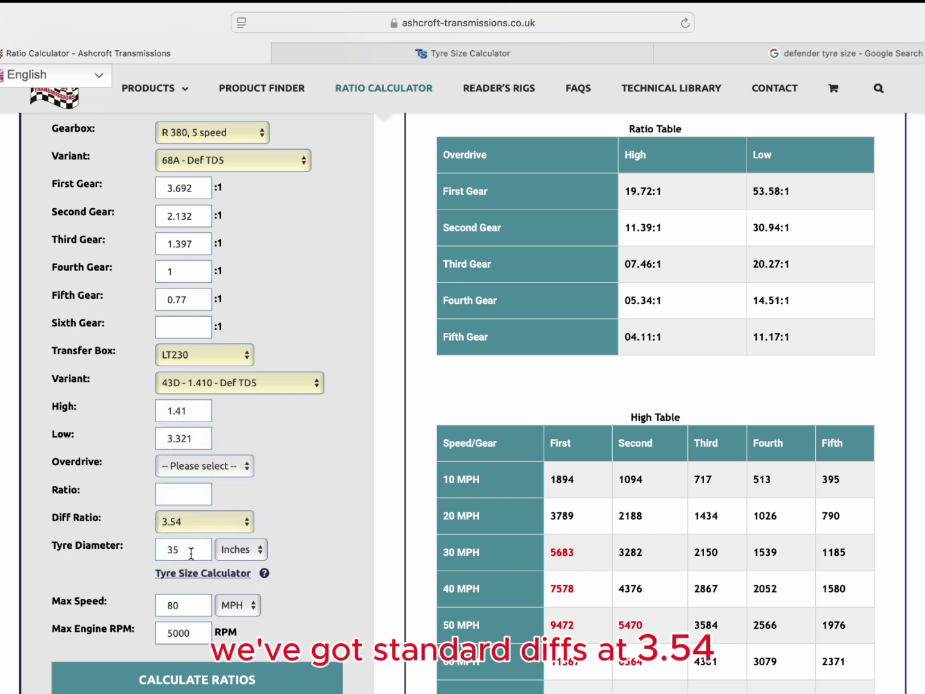
key("BackSpace")
type("1")
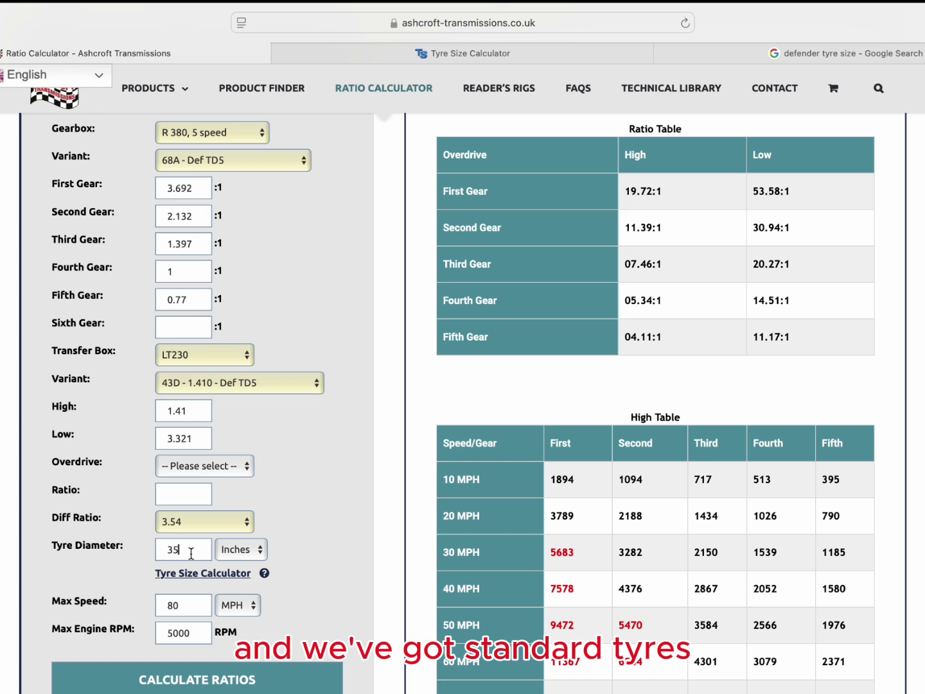
type(".7")
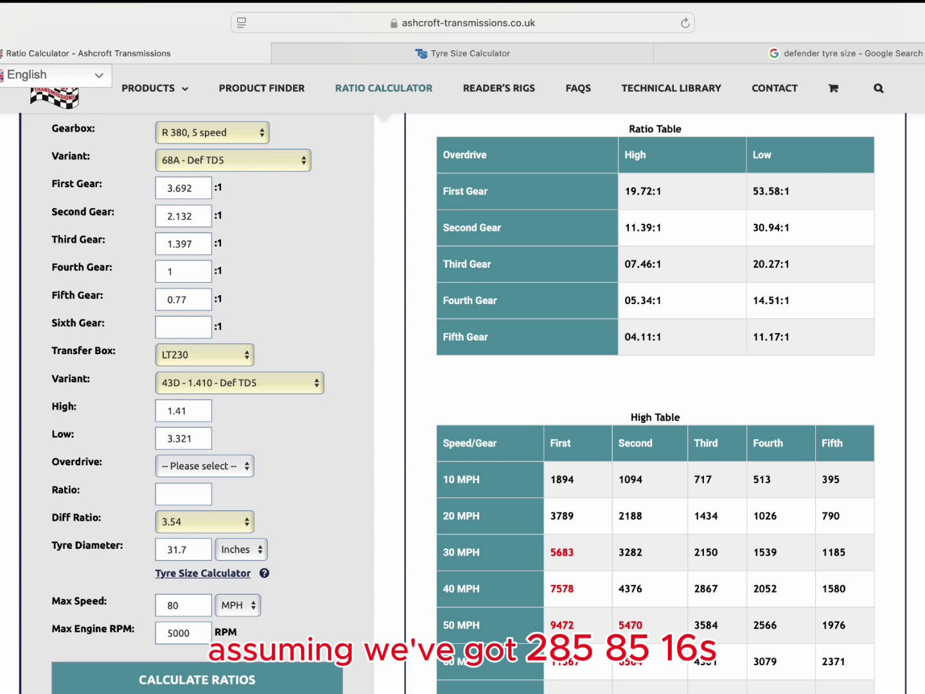
Recalculate for 3.54 diffs and 31.7-inch tyres, then again with the 28D - 1.222 - RRC transfer.
left_click(229, 683)
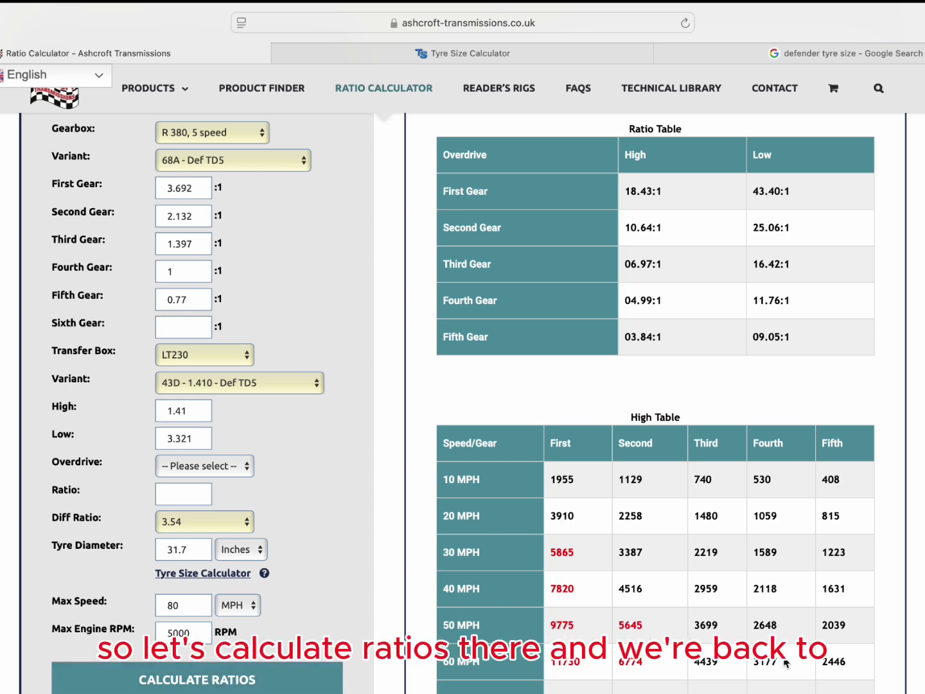
scroll(784, 663, "down", 2)
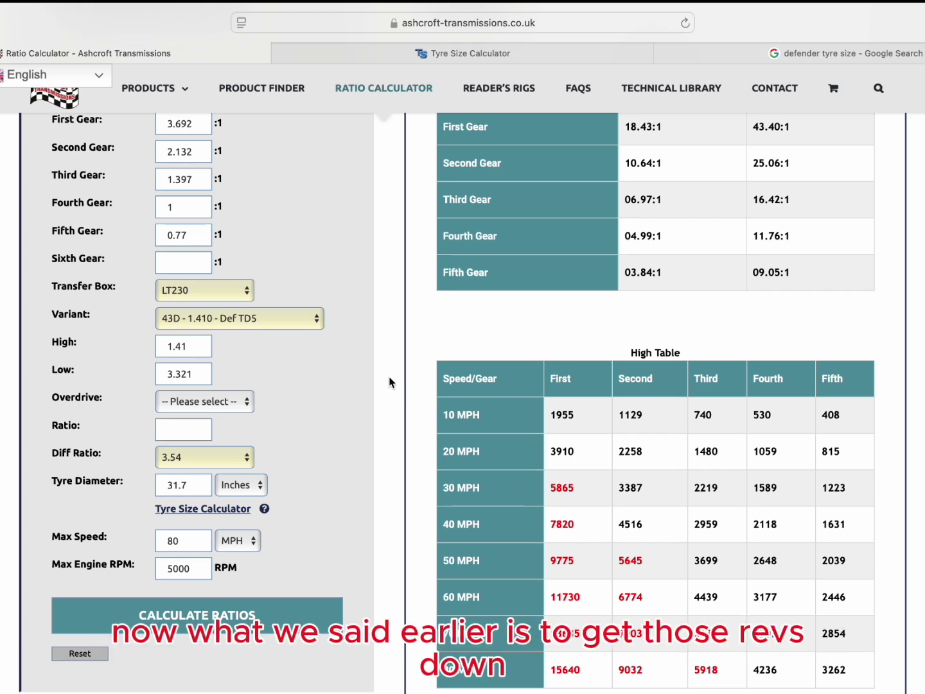
left_click(315, 321)
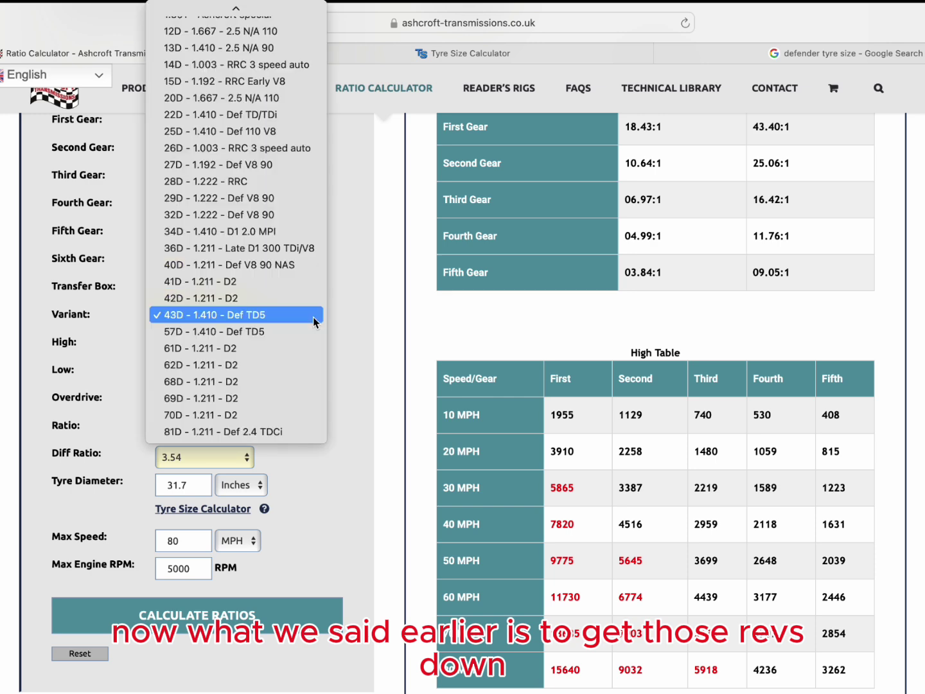
left_click(295, 183)
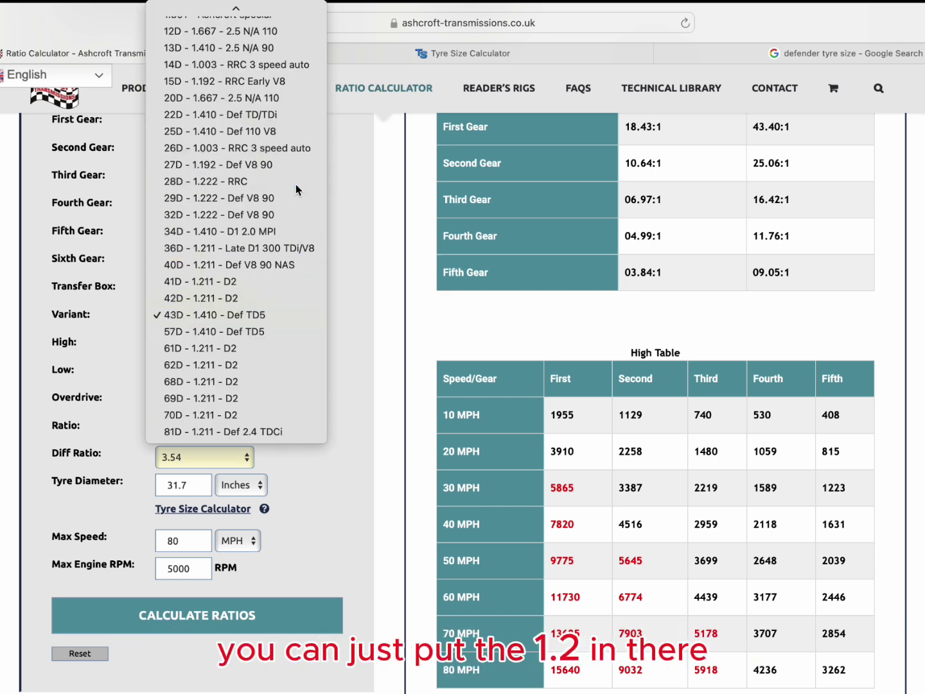
left_click(286, 615)
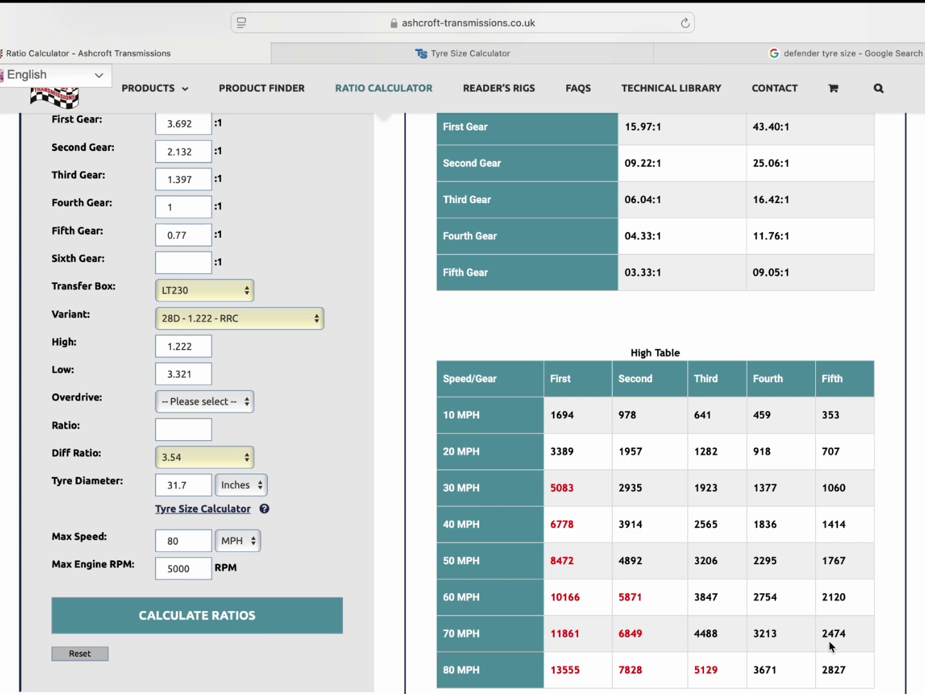
scroll(220, 383, "up", 2)
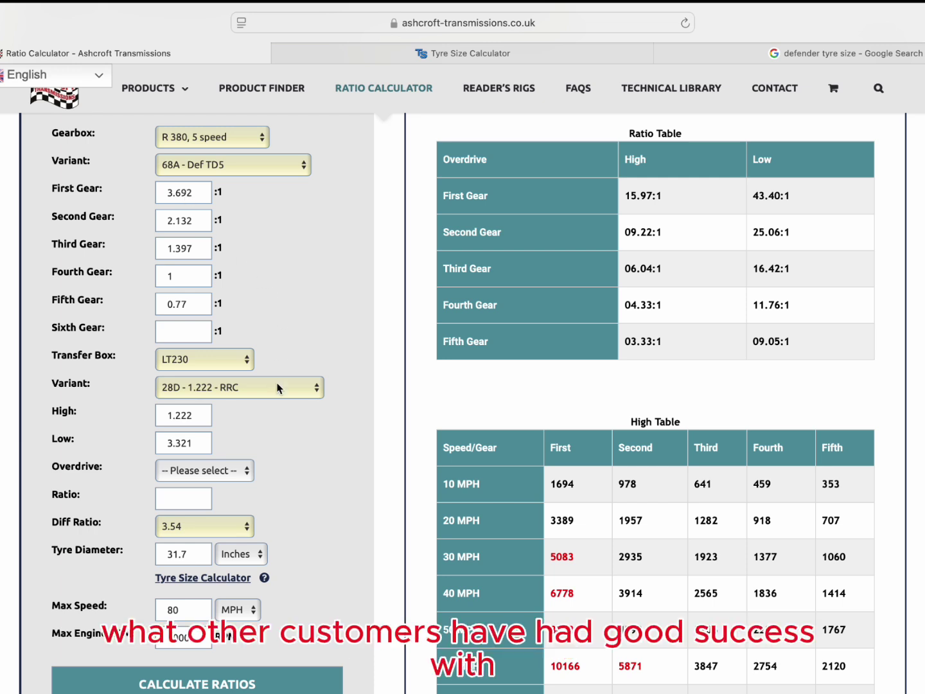
Switch the transfer box to 1.301 - Ashcroft special and recalculate, giving fifth 3.55:1 and 2257 rpm at 60 MPH.
left_click(316, 390)
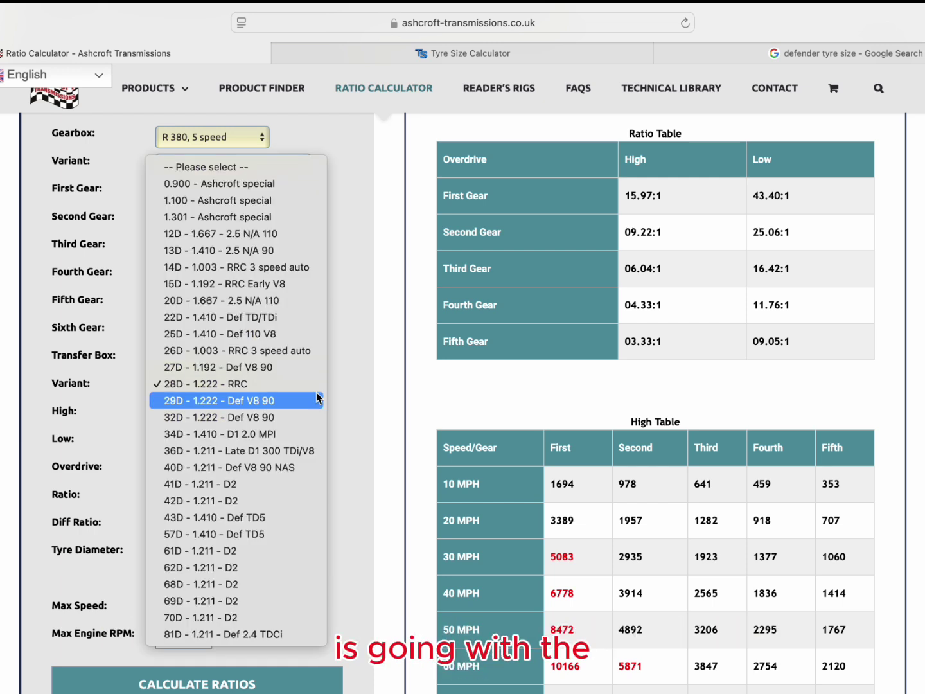
left_click(236, 221)
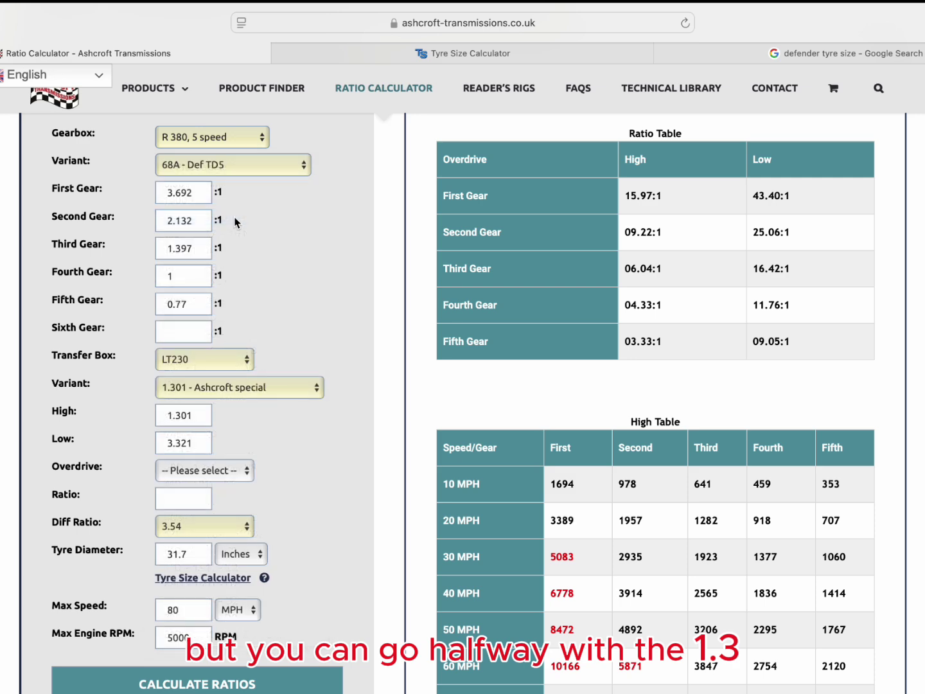
left_click(246, 681)
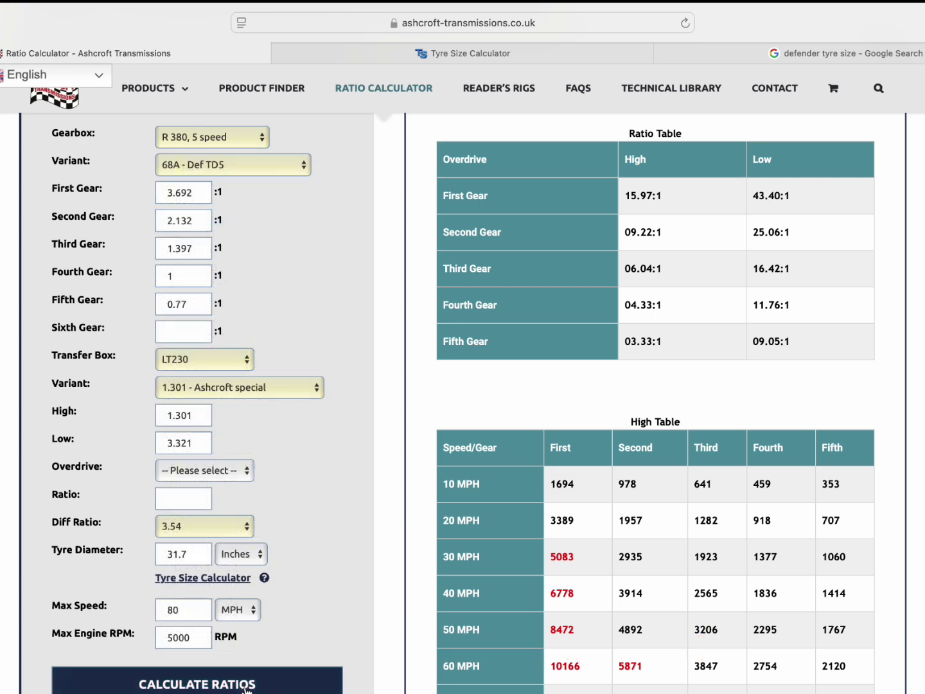
scroll(602, 655, "down", 1)
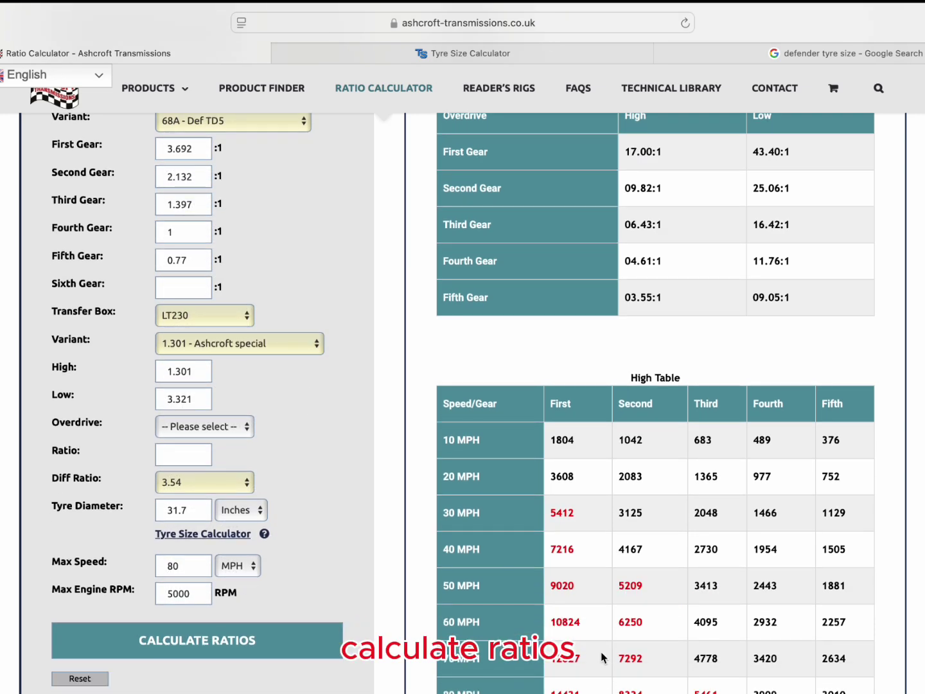
scroll(602, 655, "down", 2)
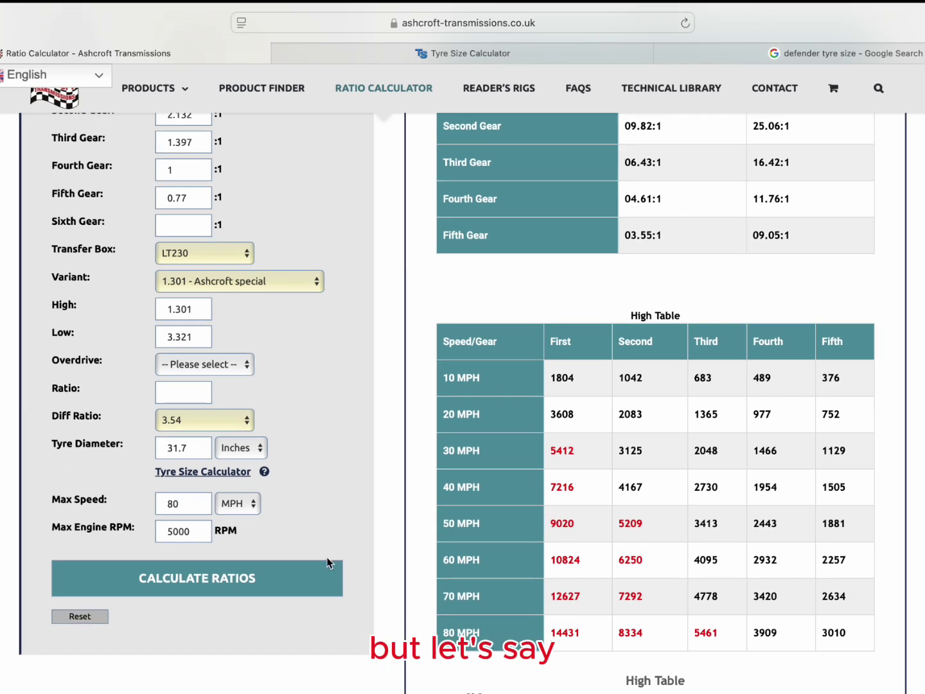
scroll(303, 377, "up", 3)
scroll(303, 383, "up", 1)
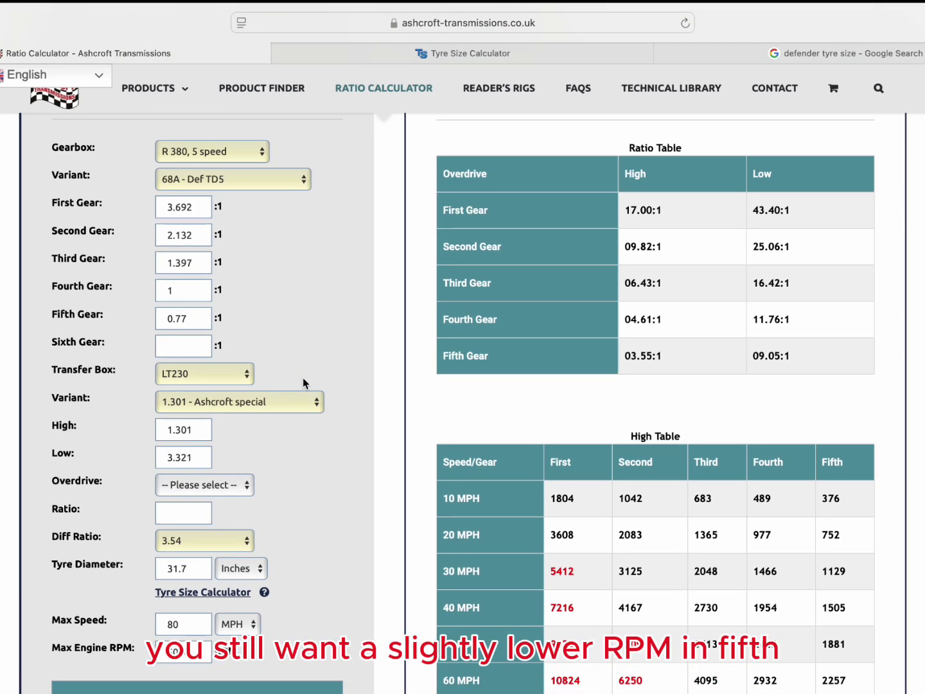
Select the 53A - RRC/D1 V8 gearbox and recalculate, giving fifth 3.37:1 and 2504 rpm at 70 MPH.
left_click(303, 181)
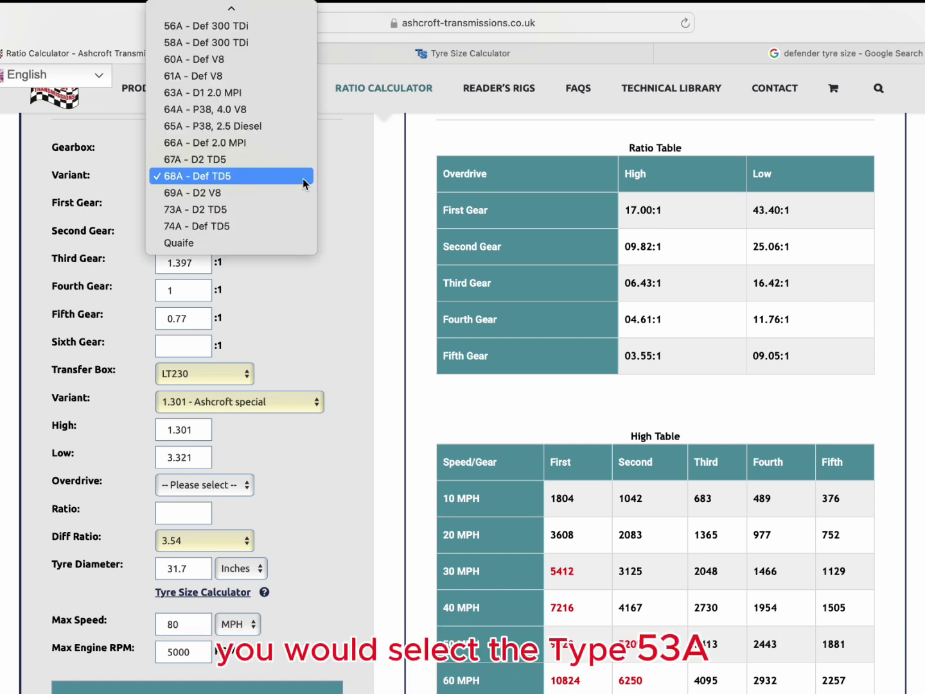
scroll(274, 94, "up", 4)
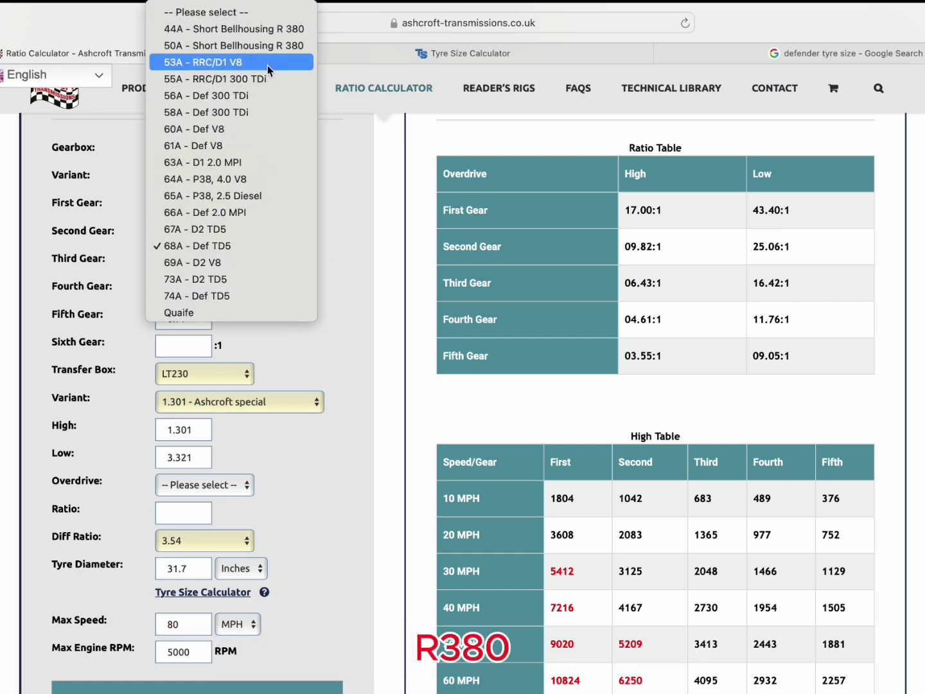
left_click(268, 65)
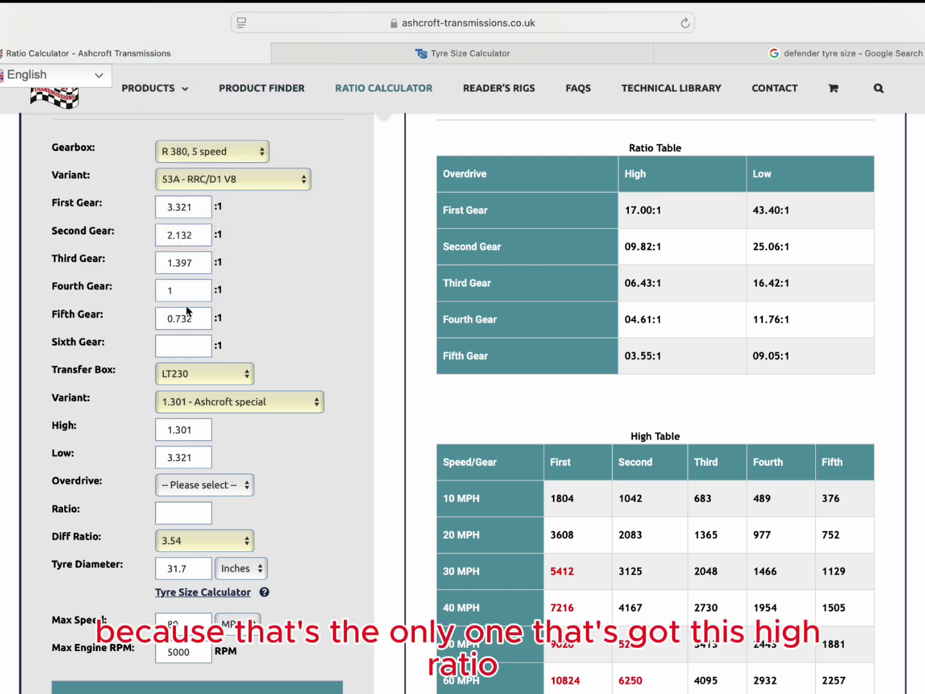
scroll(258, 339, "down", 2)
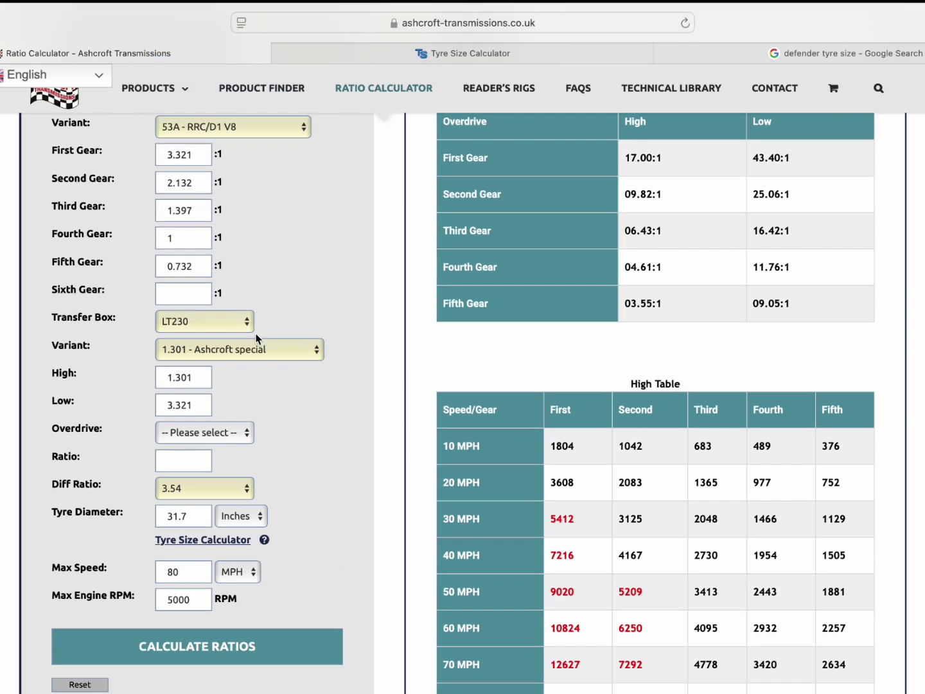
left_click(273, 643)
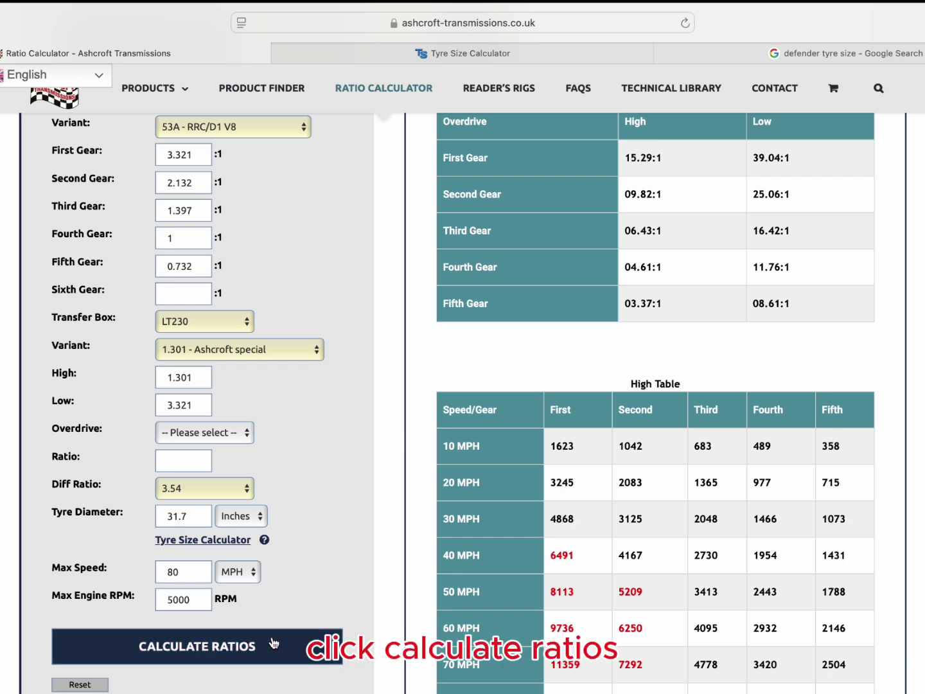
scroll(594, 580, "down", 2)
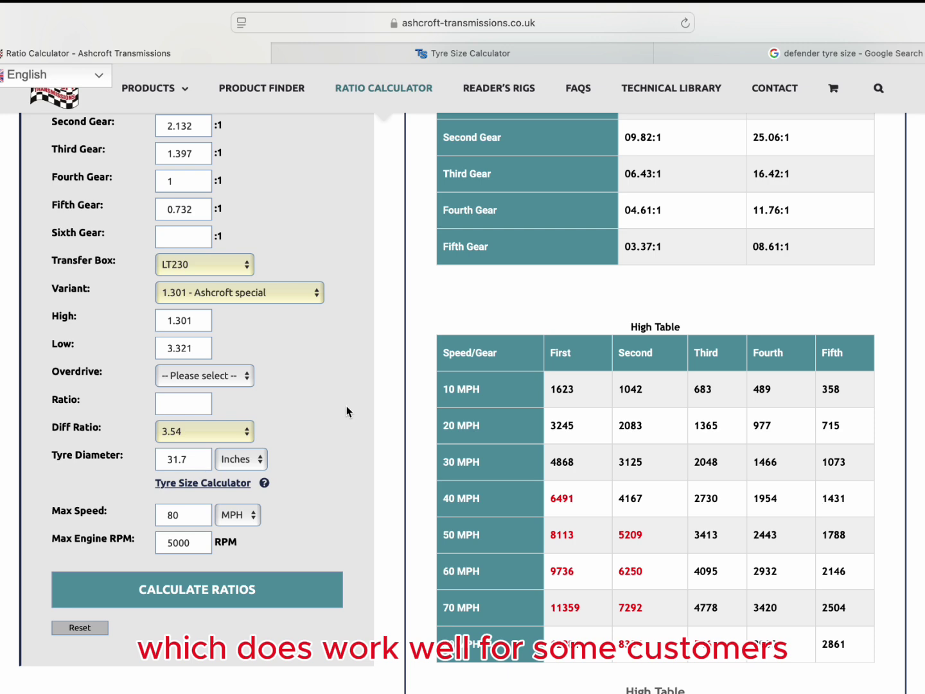
scroll(349, 404, "up", 3)
scroll(346, 411, "up", 2)
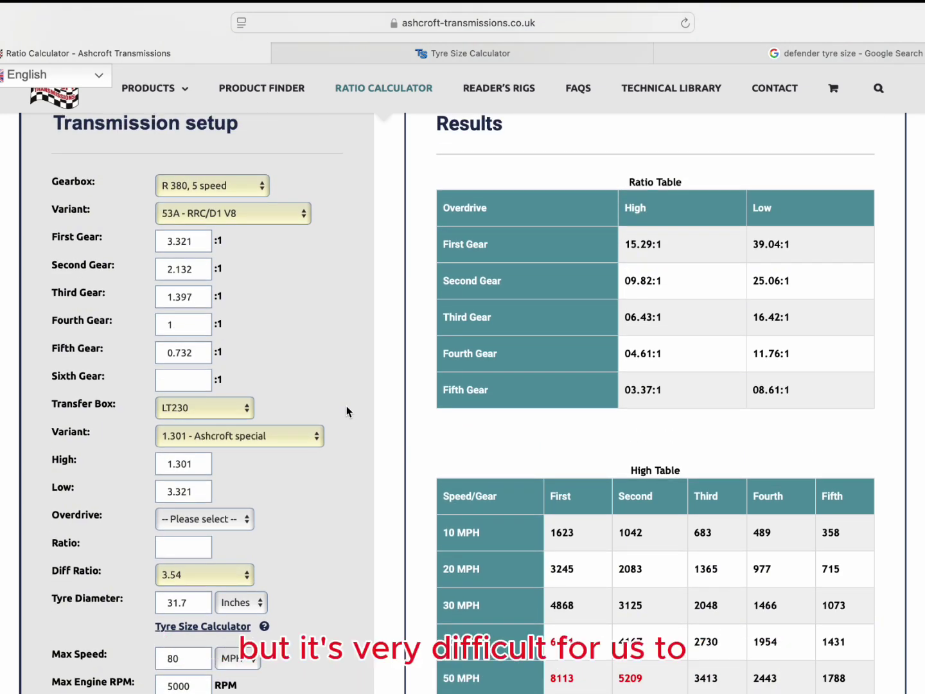
scroll(346, 412, "down", 1)
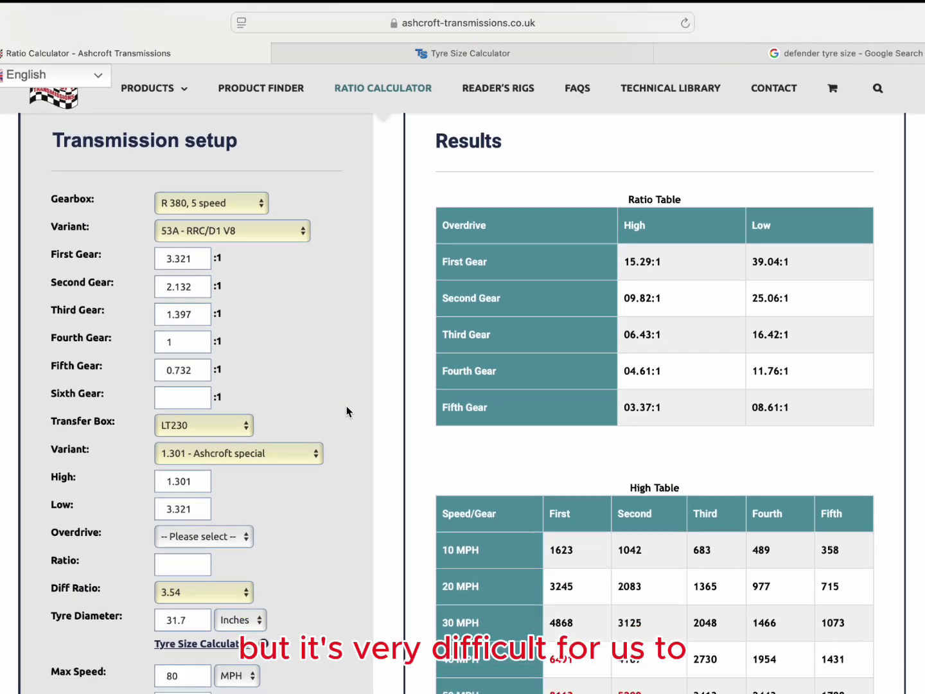